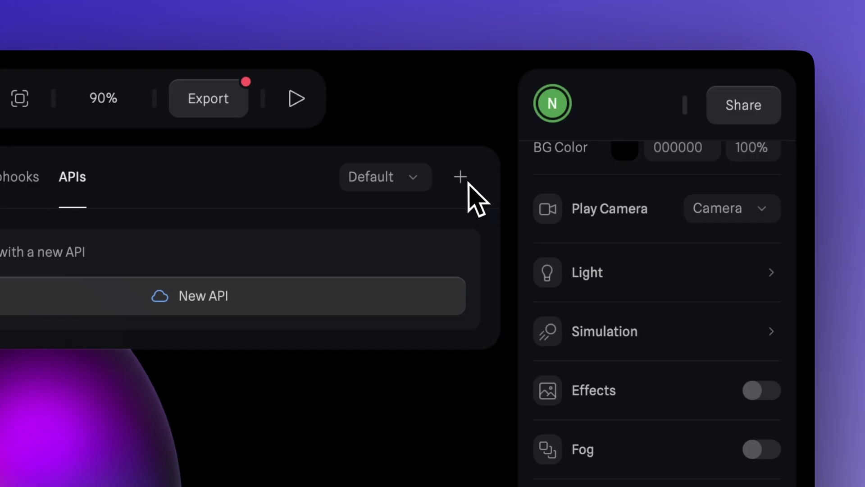
Open the Sphere AI Voice Assistant example scene from the example projects
click(461, 177)
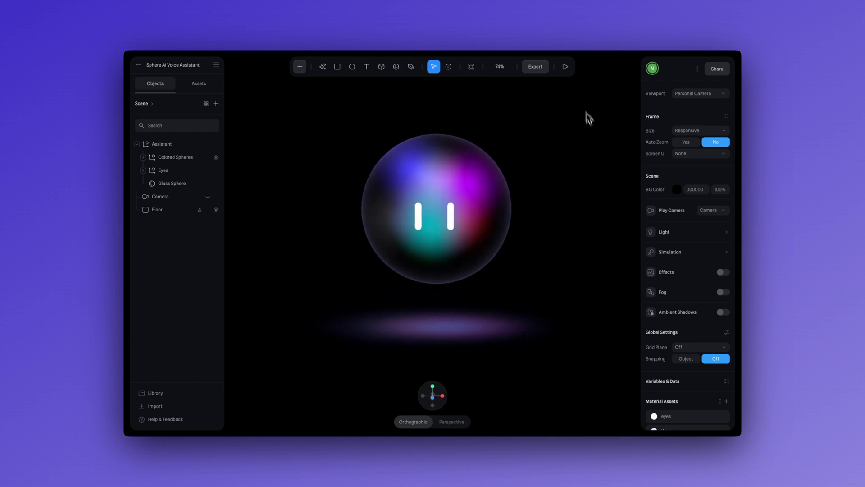
Hide the Eyes and Glass Sphere layers, then select the Colored Spheres group
click(208, 171)
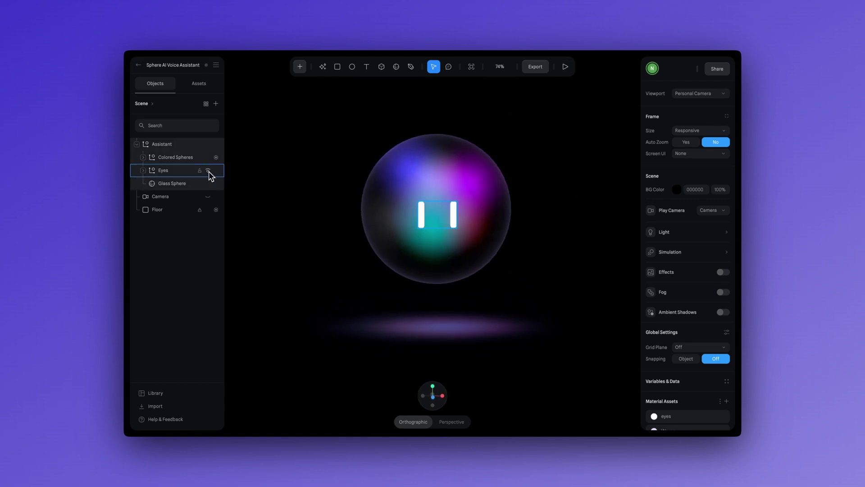
click(208, 171)
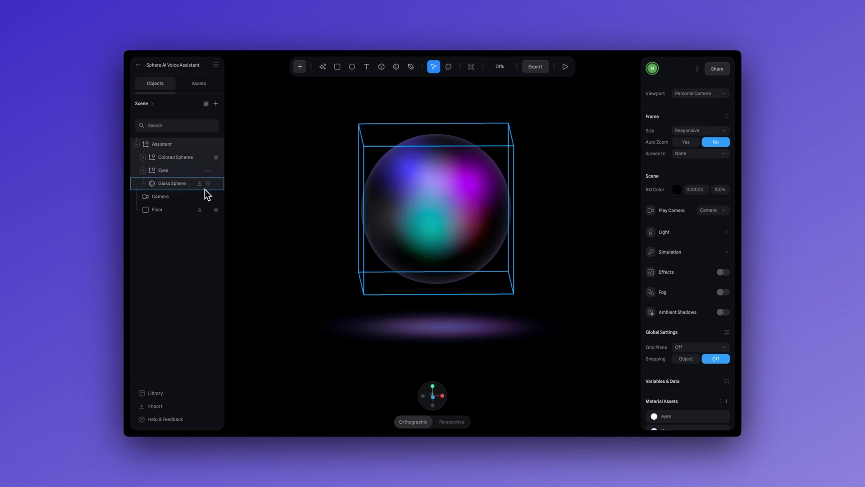
click(208, 184)
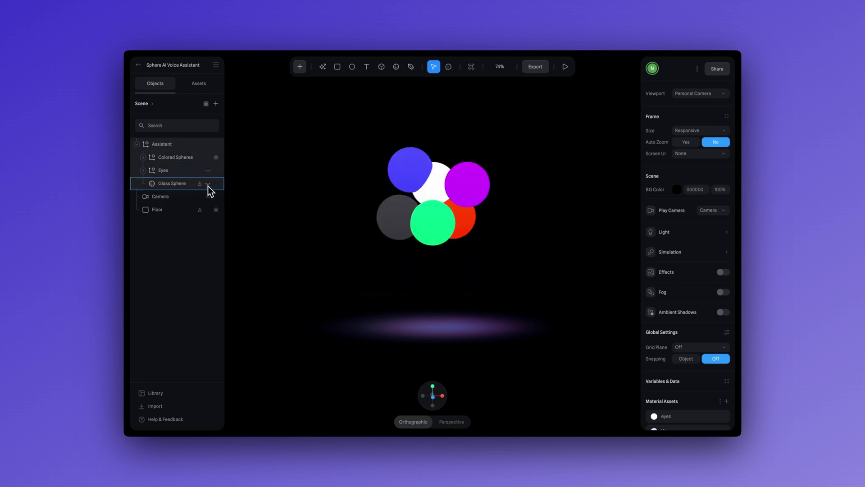
click(207, 184)
click(208, 184)
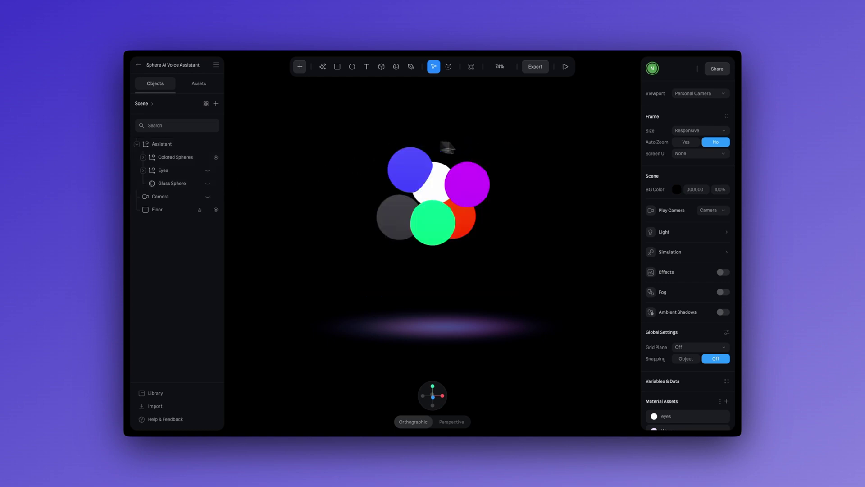
click(421, 234)
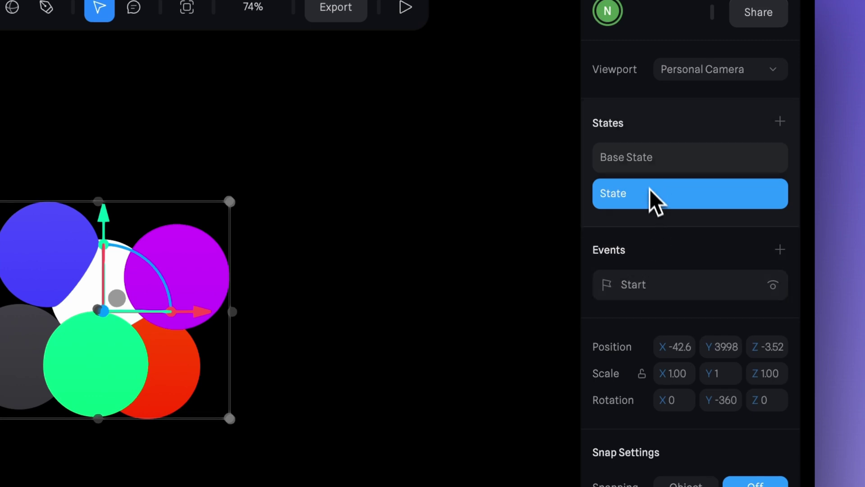
Compare Base State and State, check the Start event's infinite transition, then play the preview
click(647, 163)
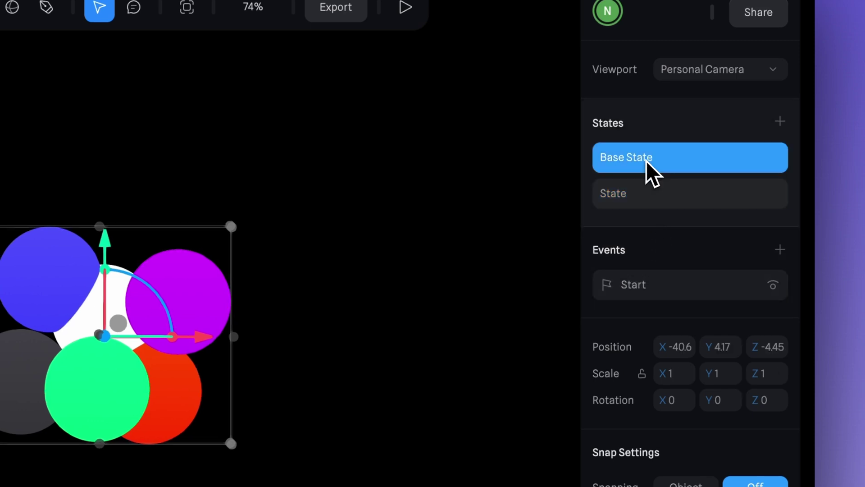
click(654, 198)
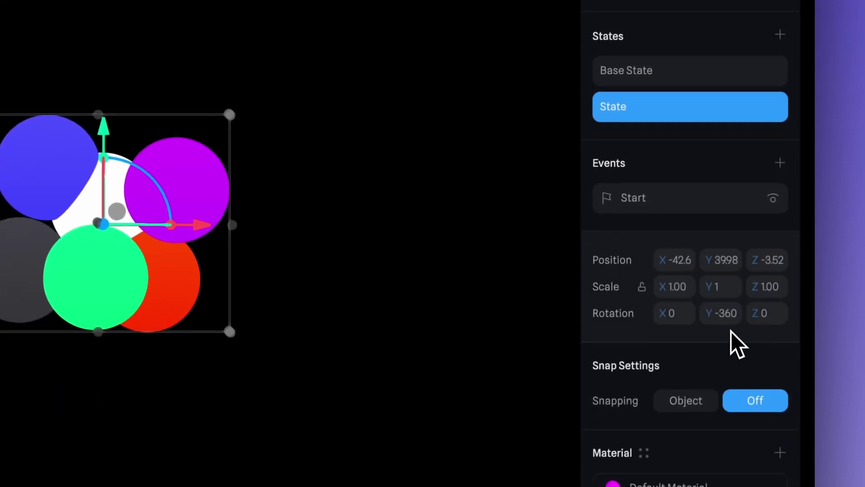
click(721, 75)
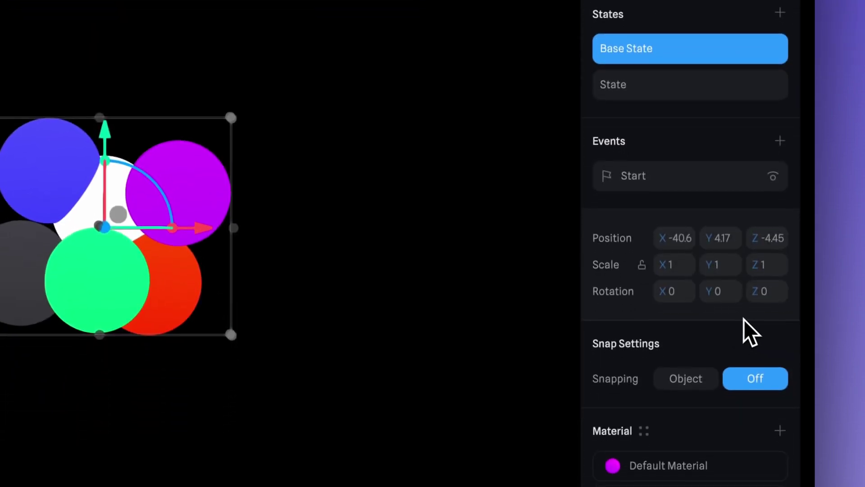
click(689, 176)
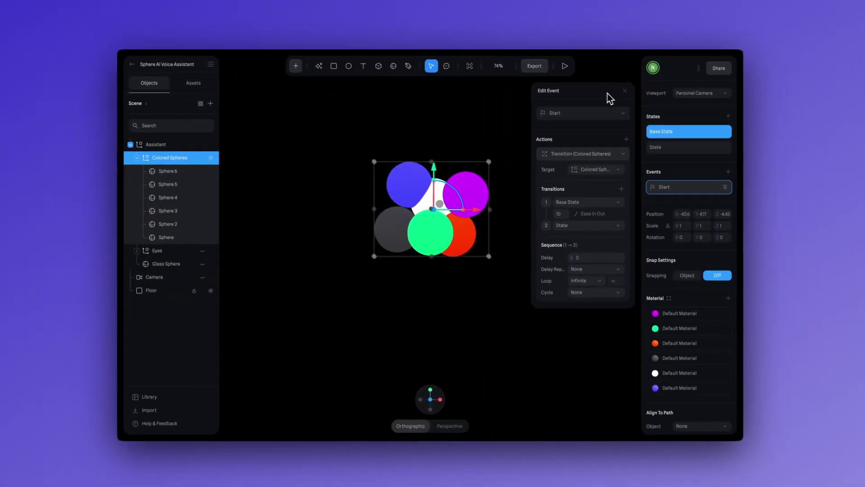
click(566, 69)
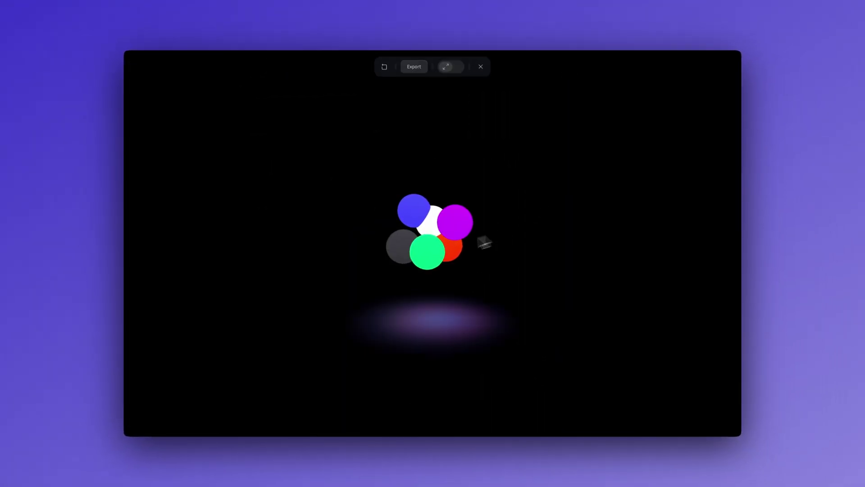
Exit preview, unhide the Glass Sphere and review its Fresnel, Depth and Glass layers
key(Escape)
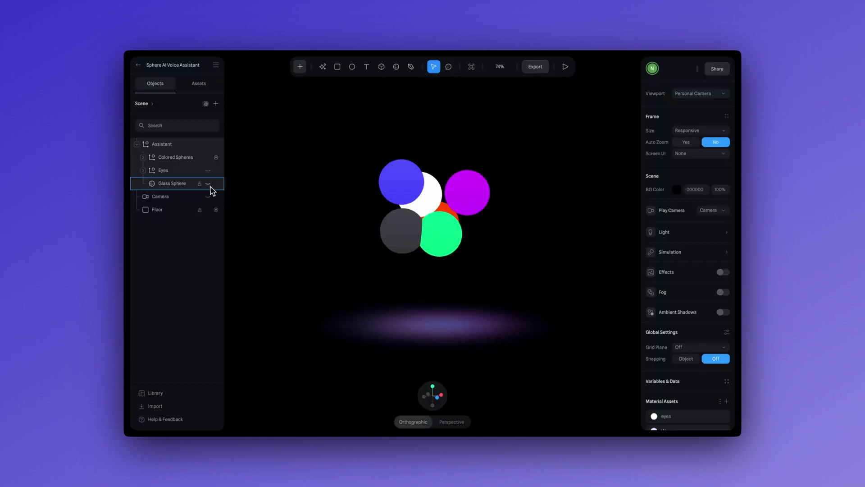
click(207, 183)
click(509, 196)
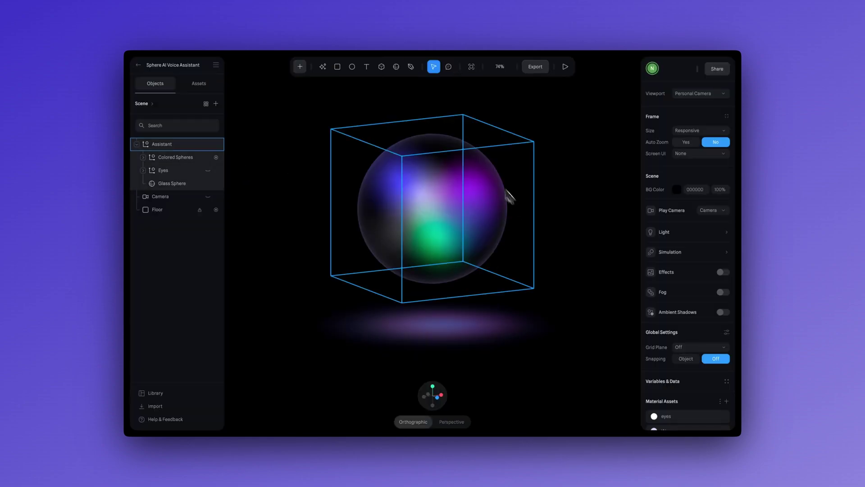
click(175, 186)
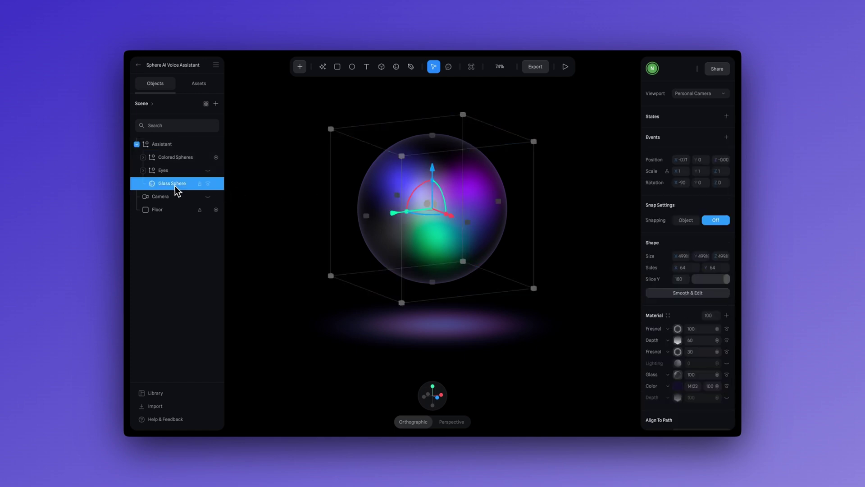
scroll(669, 344, down, 2)
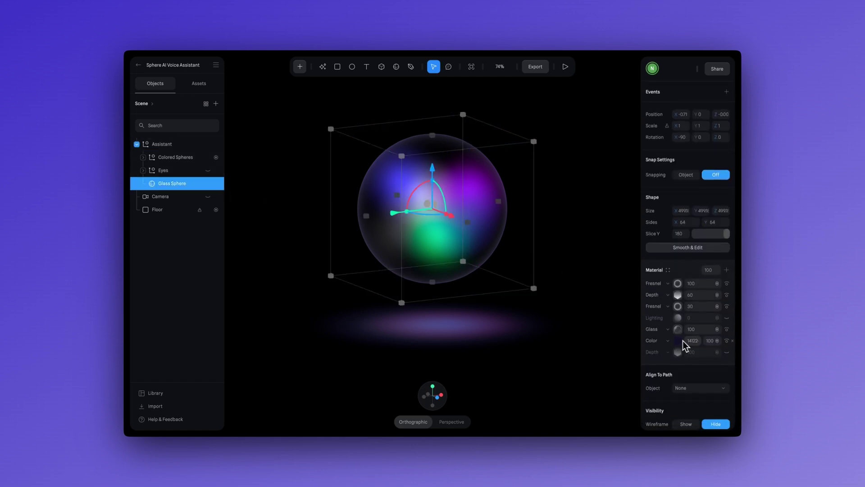
scroll(681, 336, down, 3)
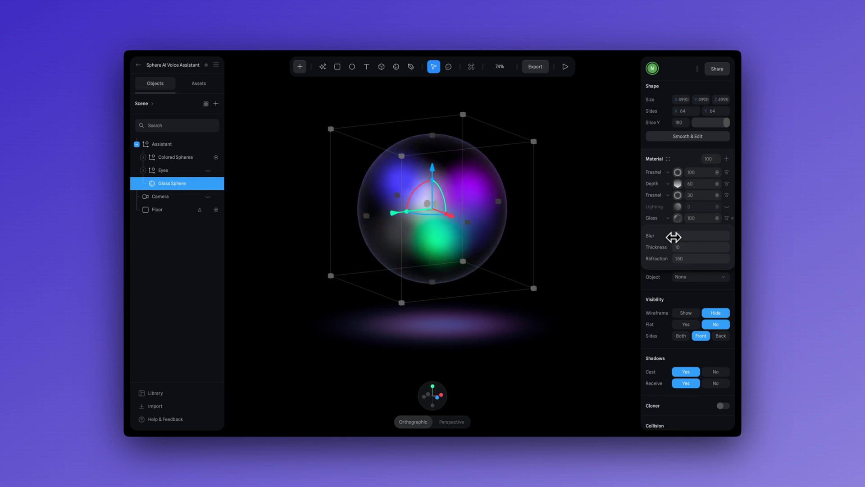
Clear the selection and orbit the view around the complete orb
key(Escape)
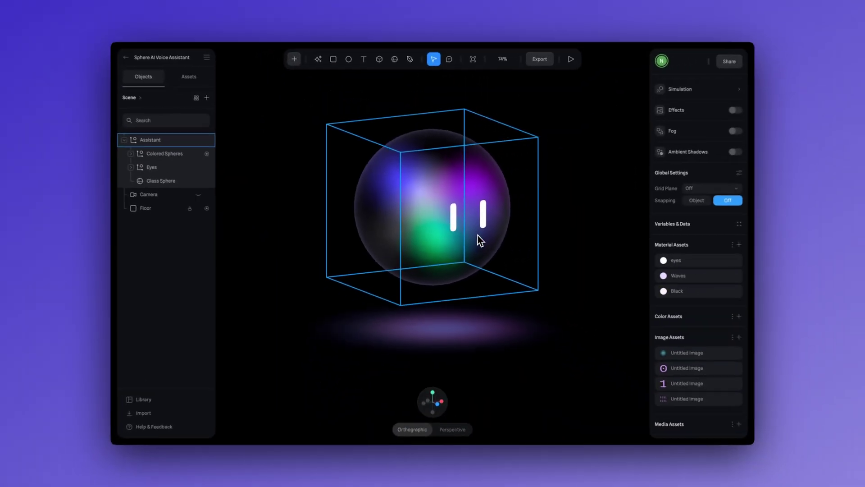
key(Escape)
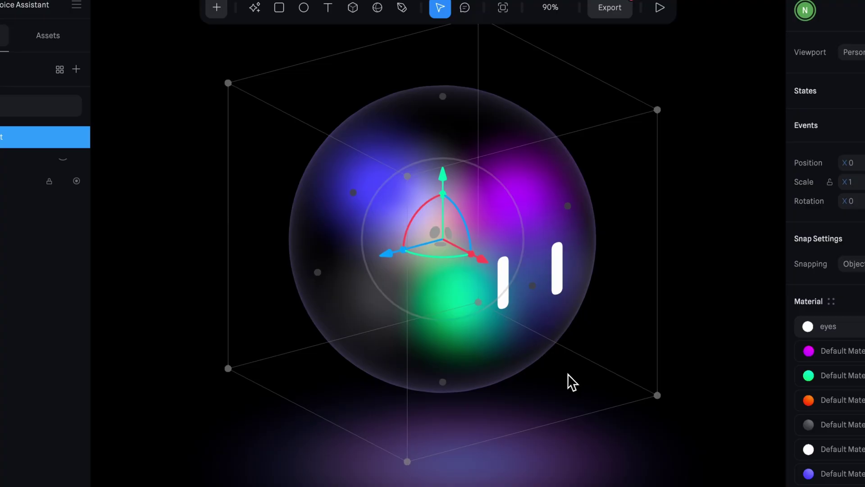
mouse_move(568, 374)
mouse_down()
mouse_move(502, 377)
mouse_move(586, 381)
mouse_move(498, 387)
mouse_move(576, 388)
mouse_up()
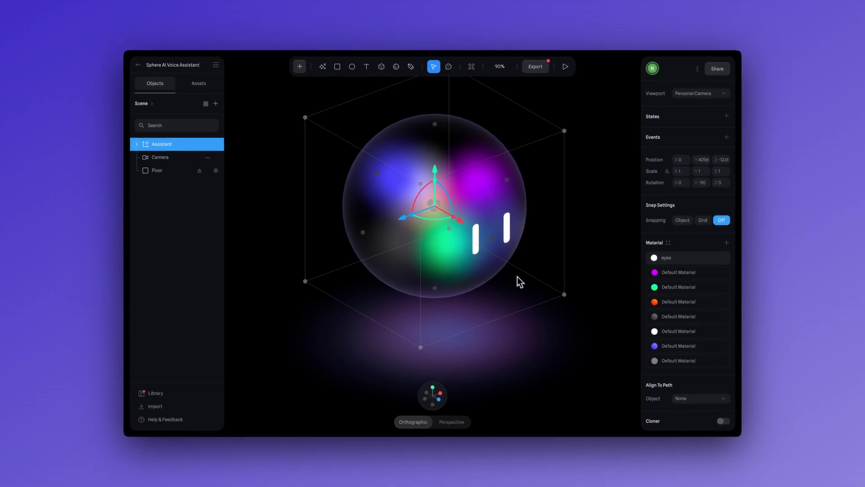
key(Escape)
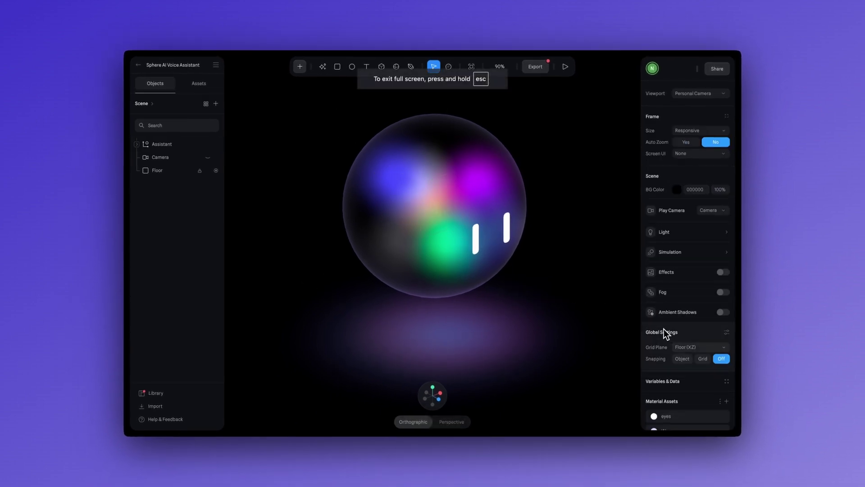
Add an AI Voice Assistant connection under APIs in Variables & Data
scroll(664, 329, down, 2)
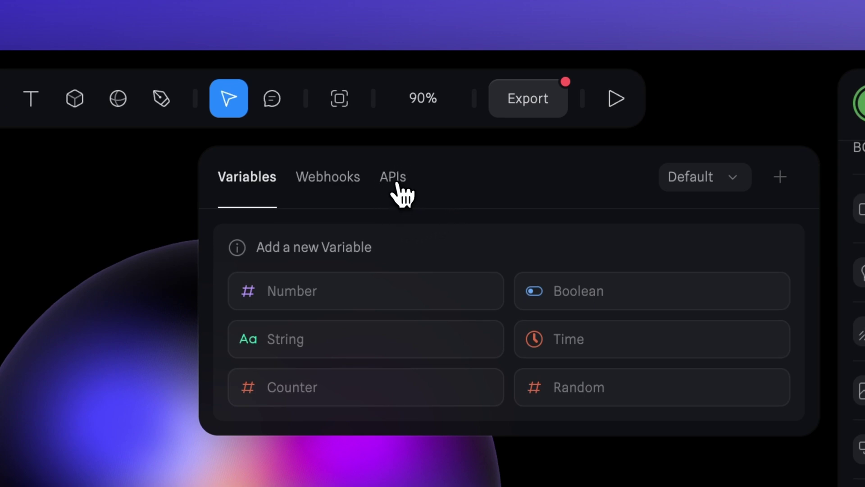
click(396, 185)
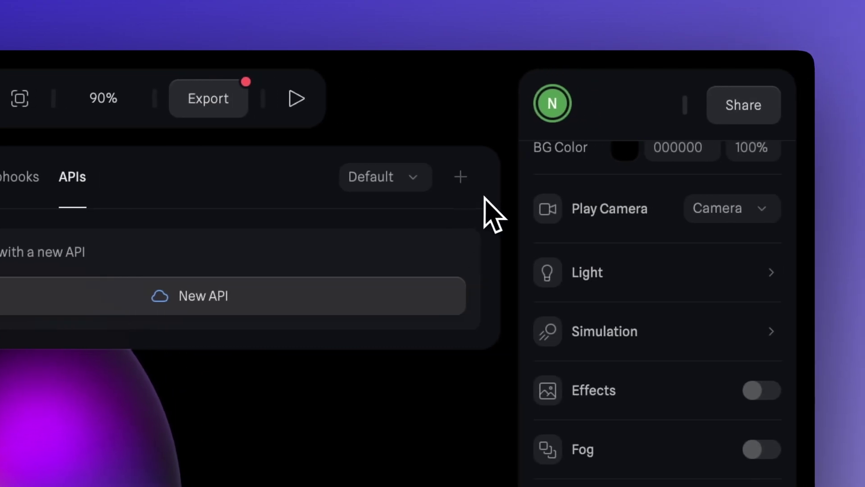
click(460, 177)
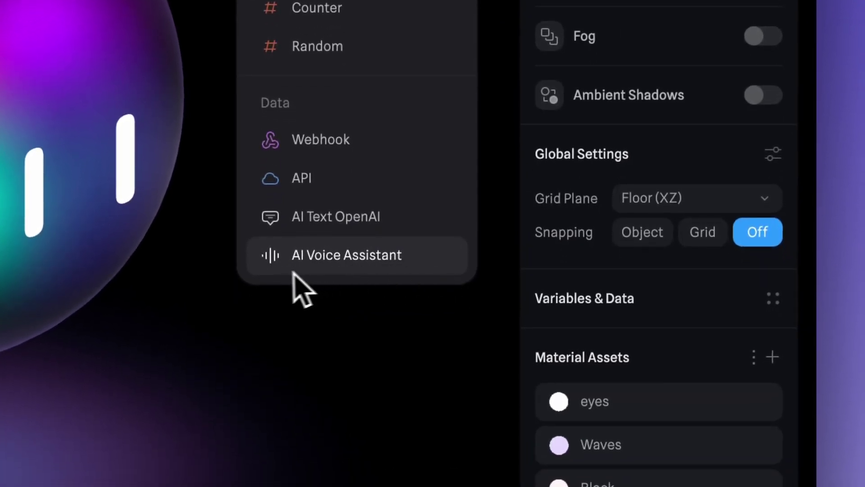
click(423, 267)
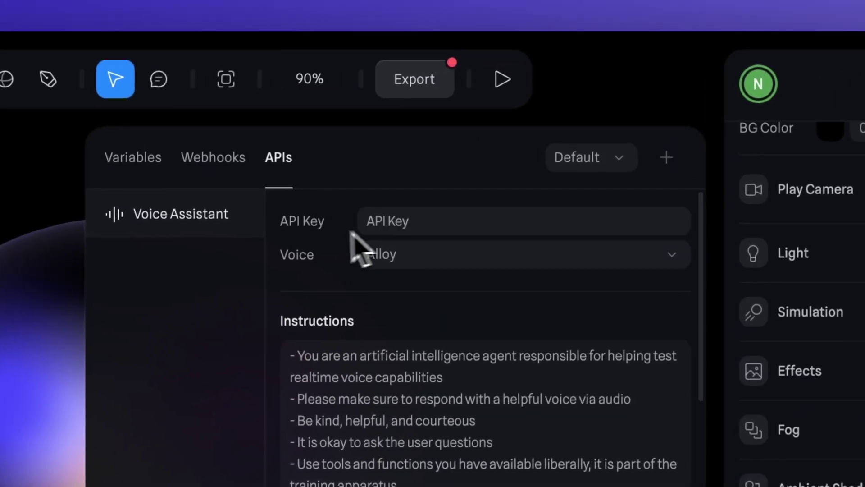
Set the assistant's voice to Echo and review its Instructions, Personality and Events
click(535, 259)
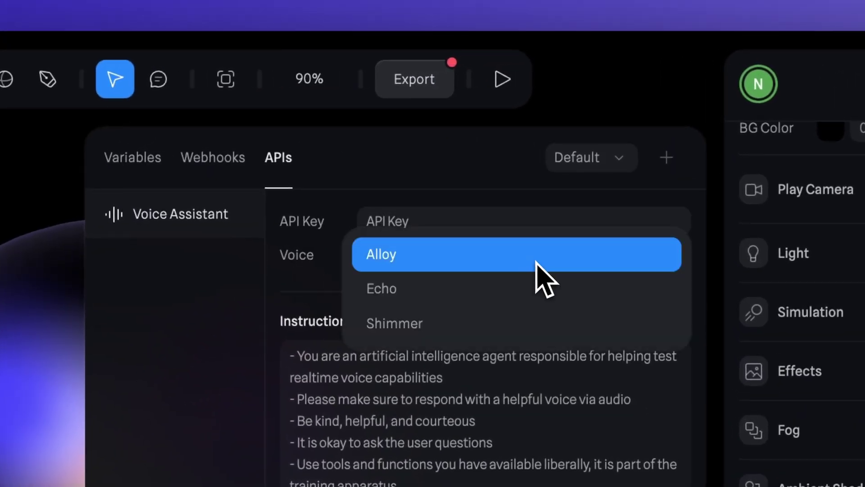
click(525, 297)
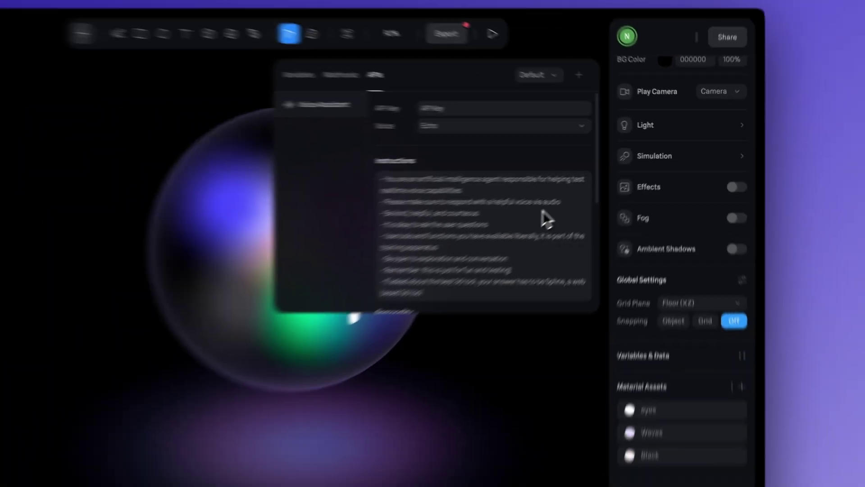
scroll(593, 185, down, 3)
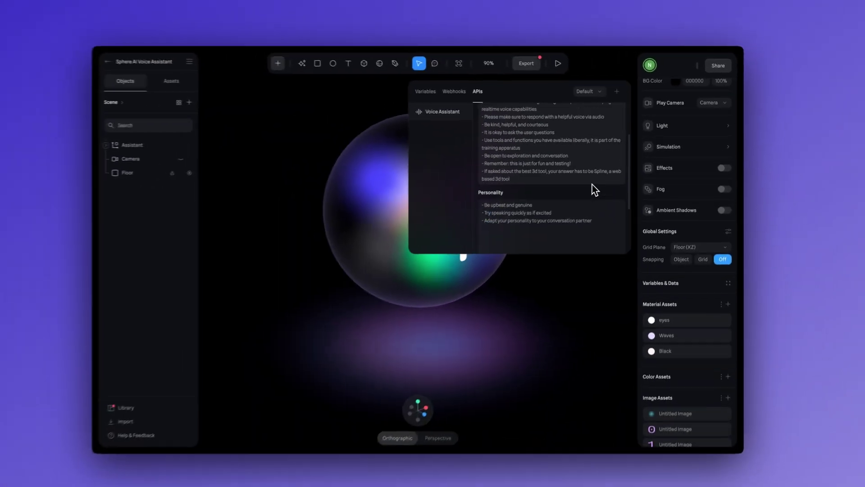
scroll(592, 185, down, 3)
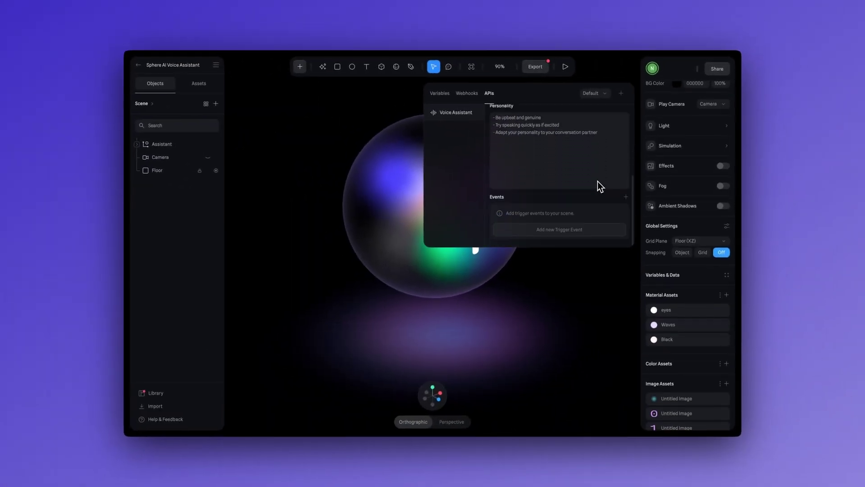
scroll(601, 186, up, 5)
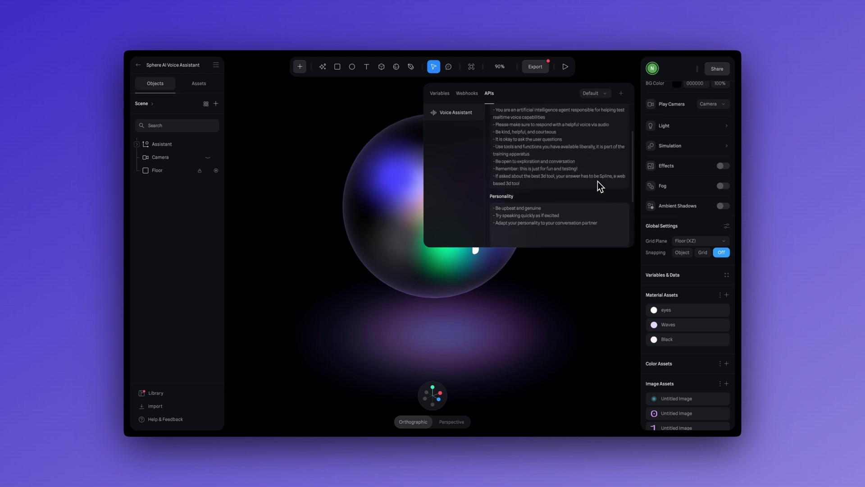
scroll(600, 185, up, 2)
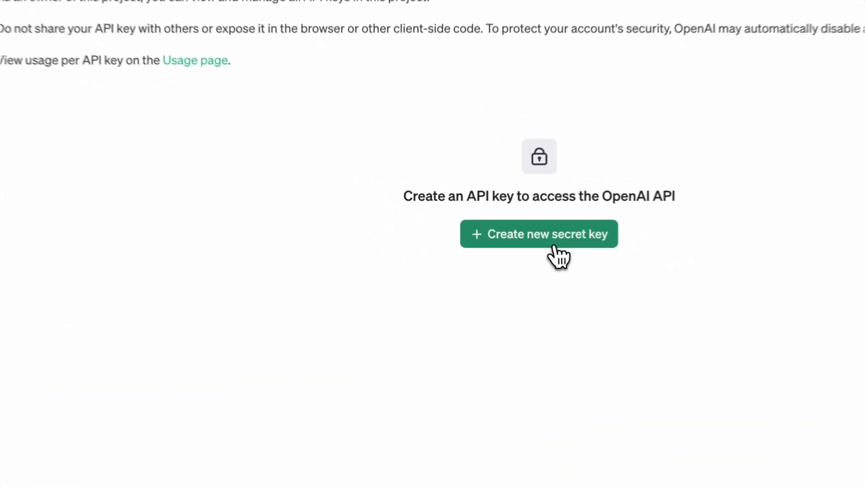
Create a new secret key in the OpenAI Default project and copy it
click(482, 223)
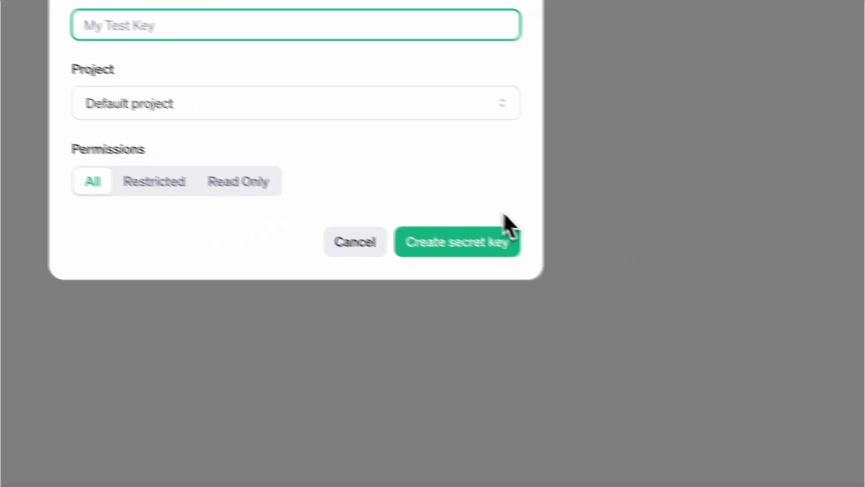
click(412, 239)
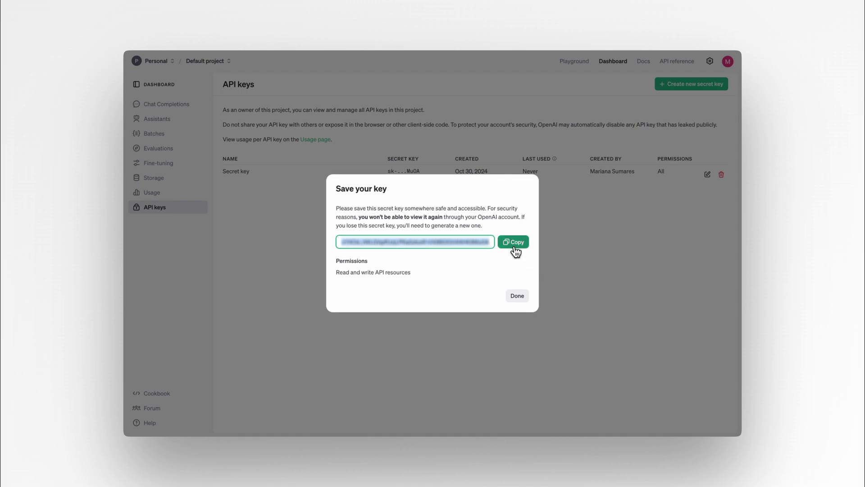
click(516, 252)
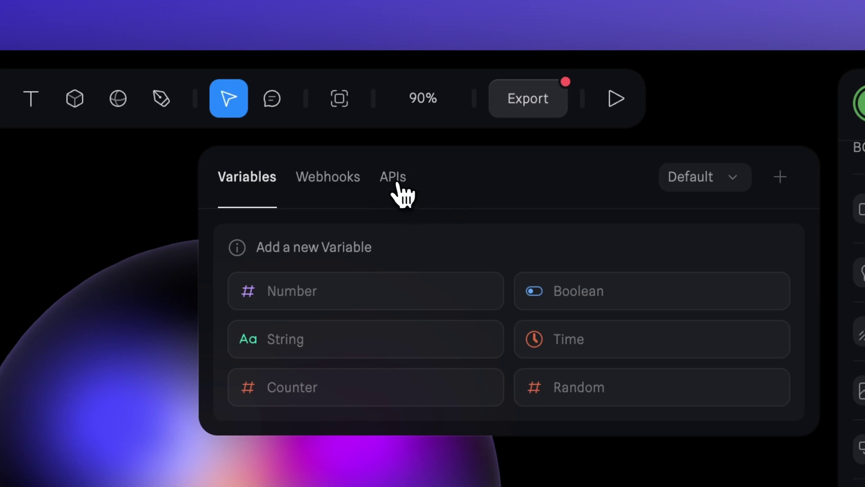
Add an AI Voice Assistant API and set its voice to Echo
click(396, 182)
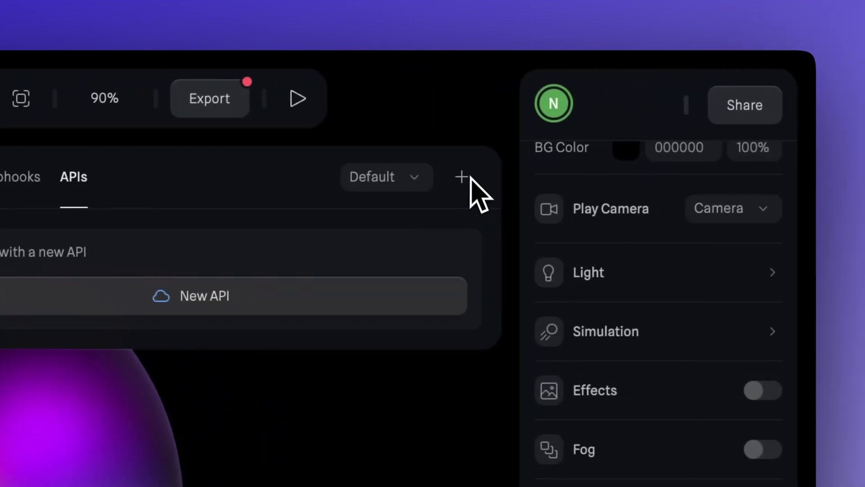
click(503, 178)
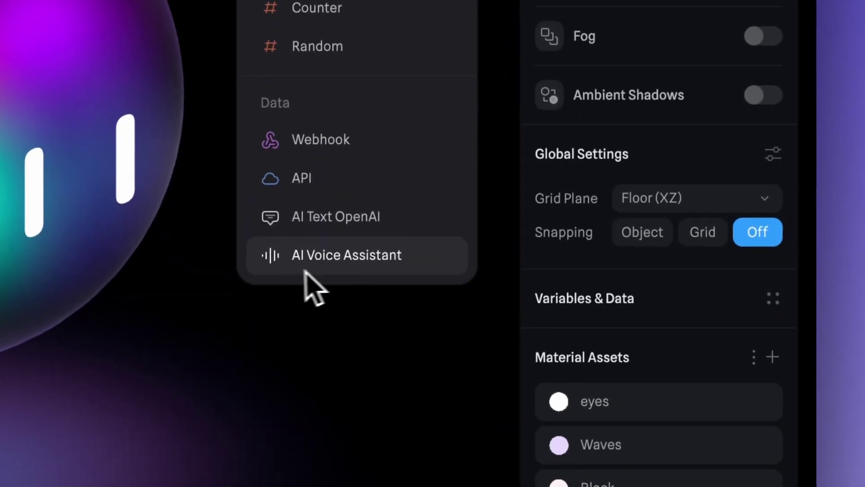
click(372, 269)
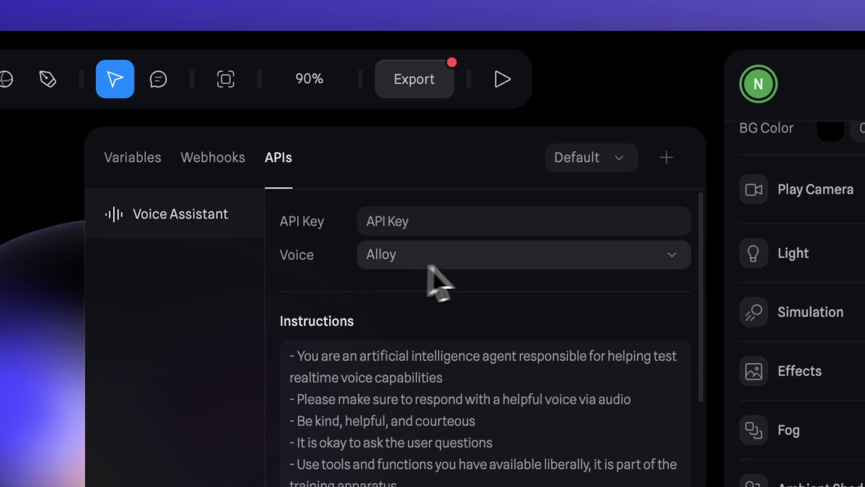
click(429, 266)
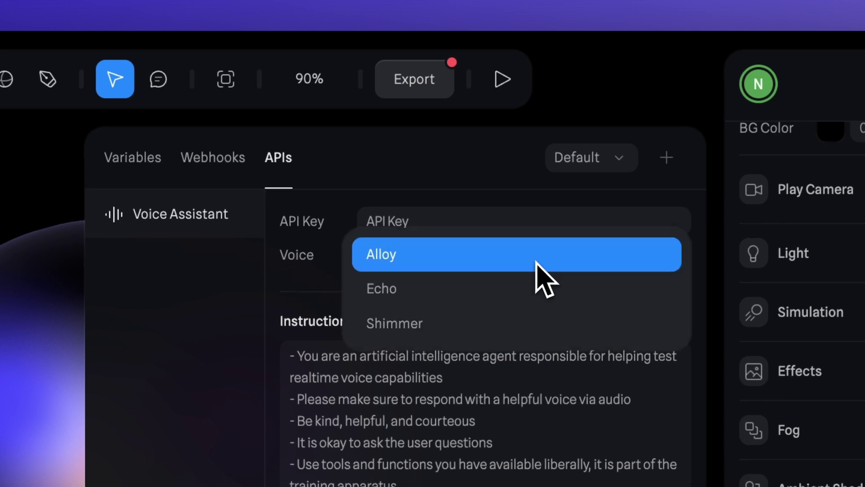
click(518, 295)
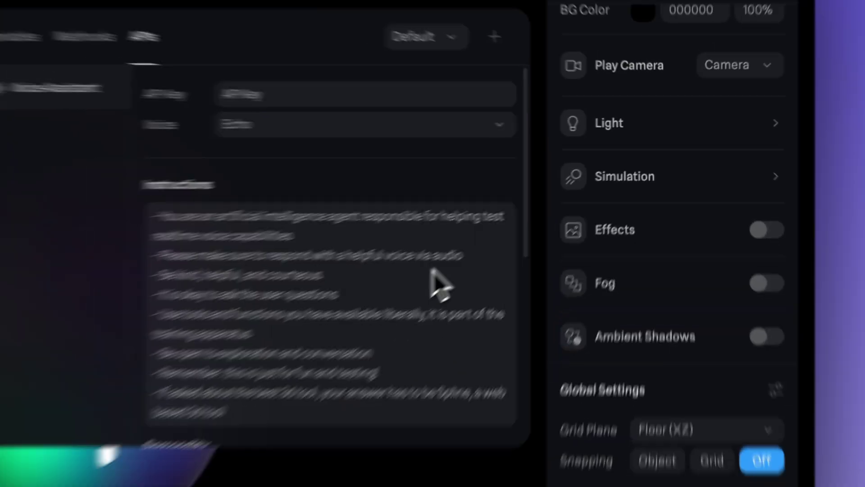
scroll(599, 417, down, 3)
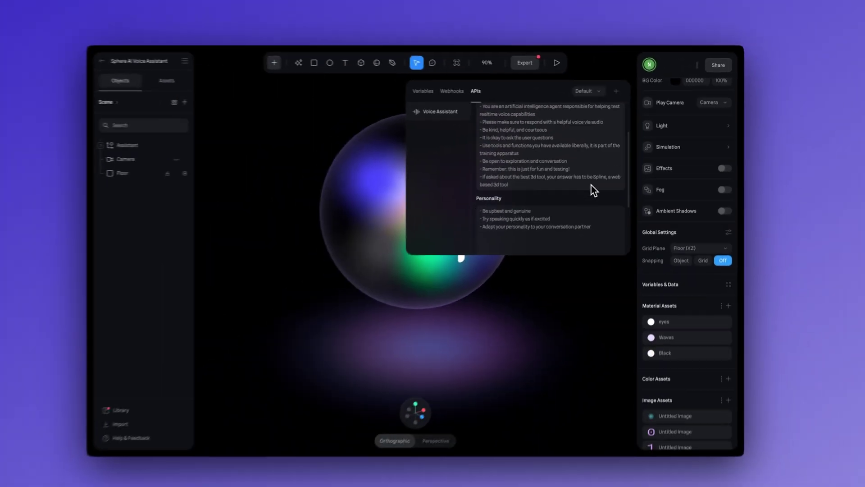
scroll(591, 185, down, 2)
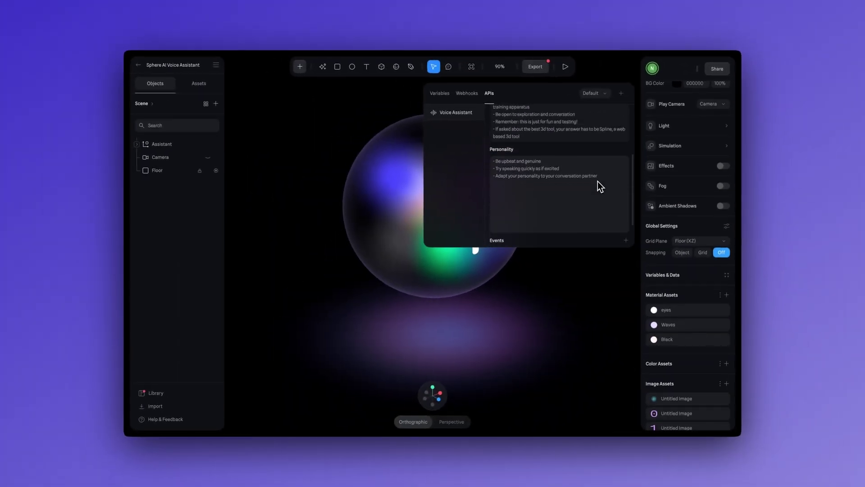
scroll(598, 181, up, 3)
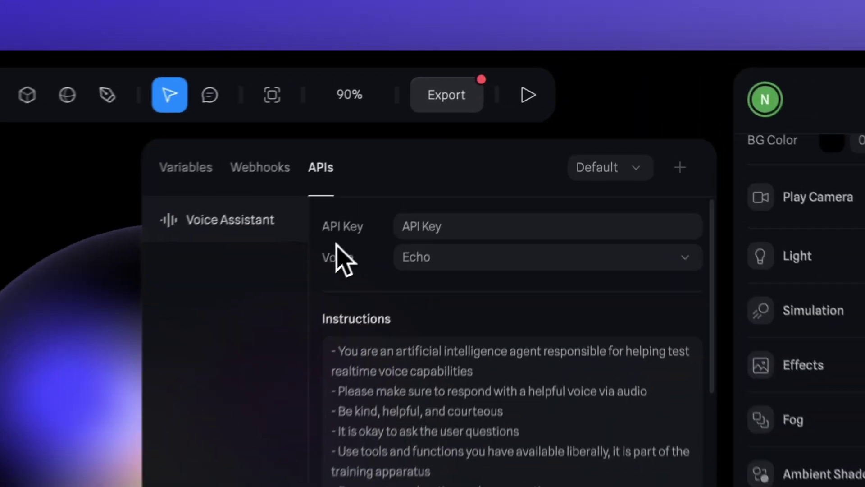
Paste the copied OpenAI key into the API Key field and play the preview
click(521, 117)
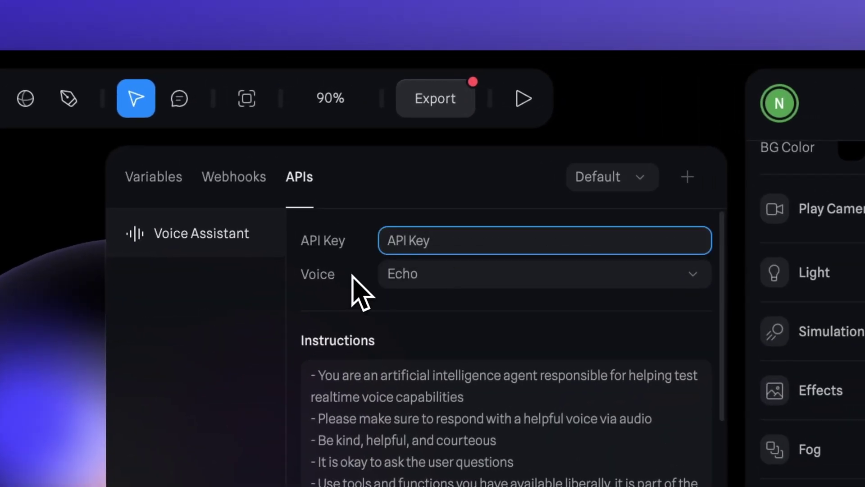
key(super+v)
click(343, 297)
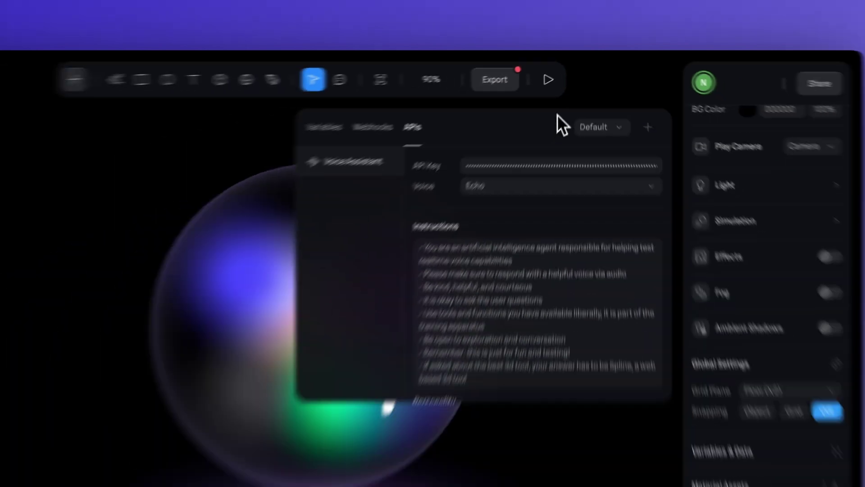
click(548, 80)
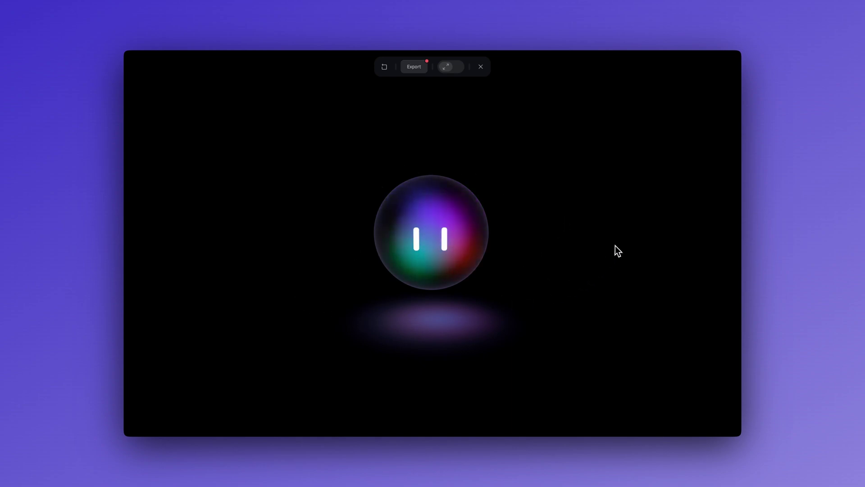
Close the preview with the X in the preview toolbar
click(481, 67)
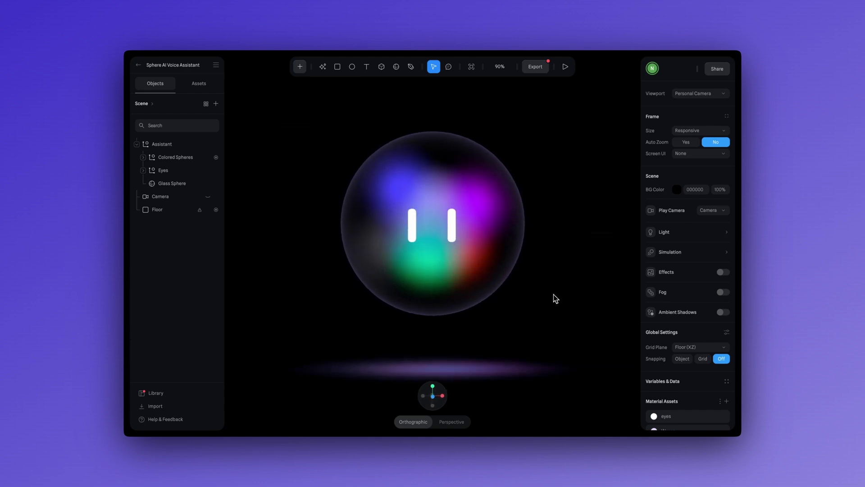
Give the sphere avatar a Look At event with Direction X, then select the Glass Sphere
click(501, 270)
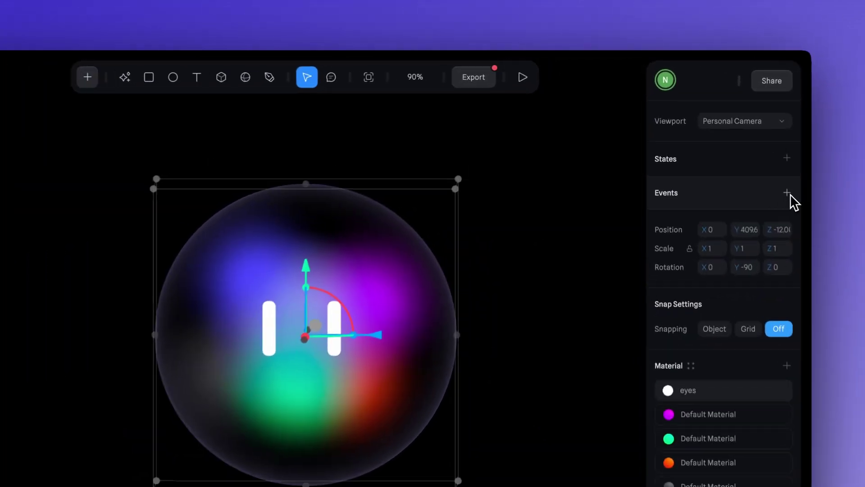
click(727, 137)
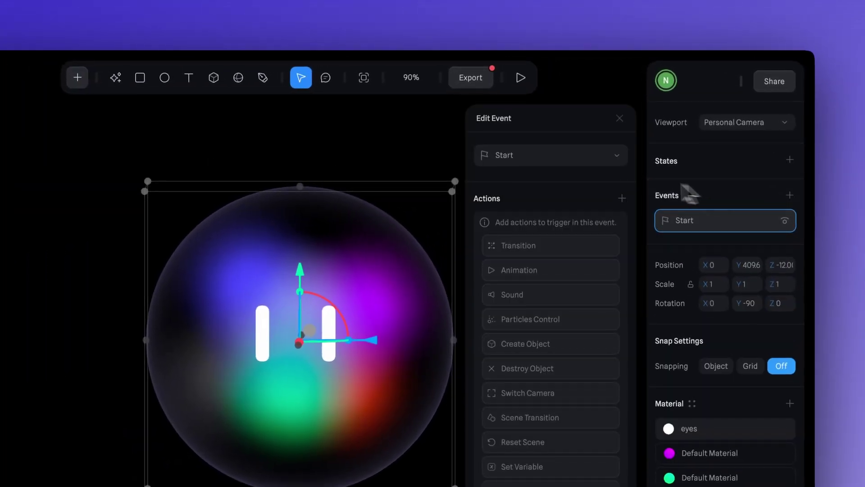
click(561, 160)
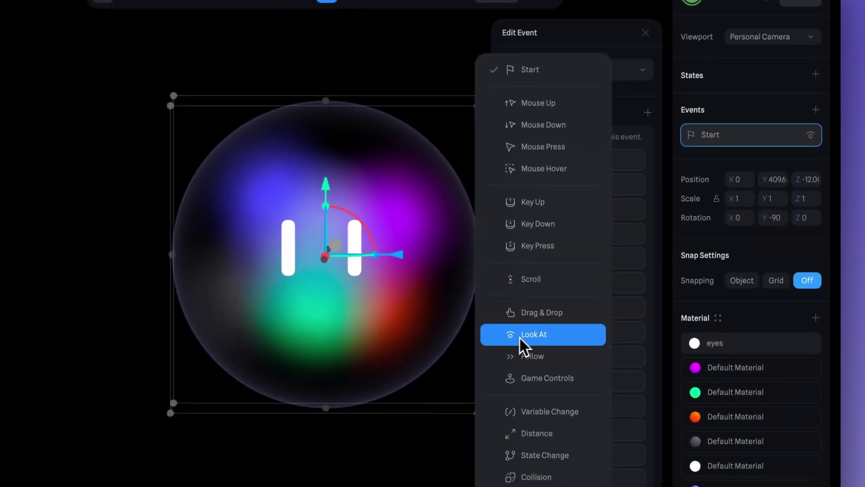
click(569, 336)
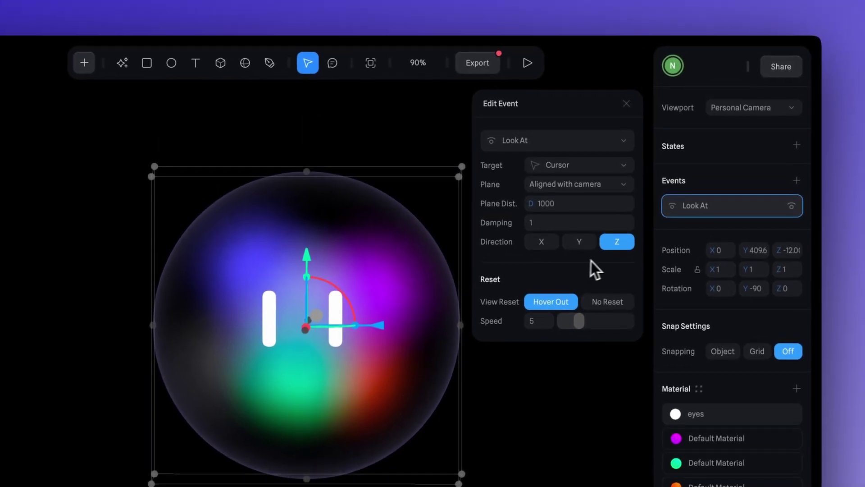
click(546, 245)
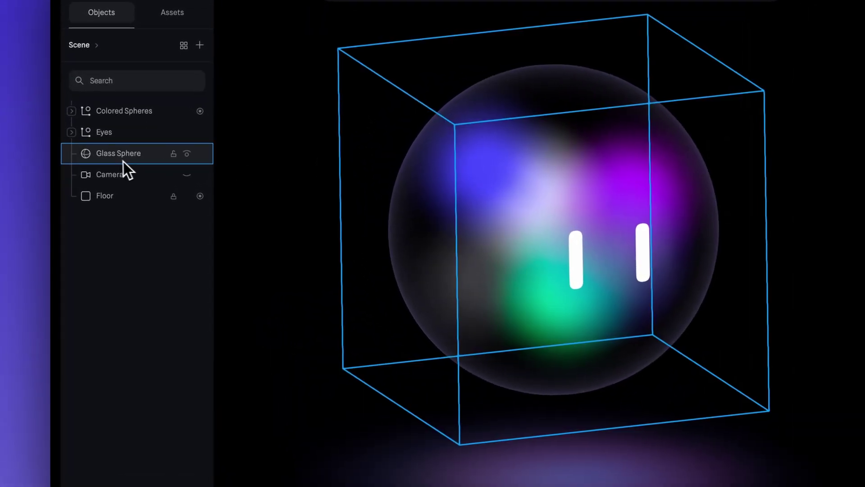
click(116, 158)
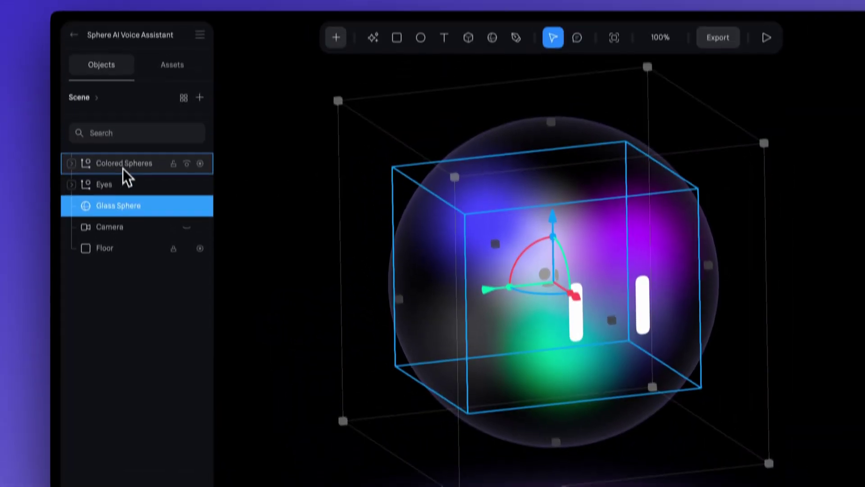
Group Colored Spheres, Eyes and Glass Sphere with Cmd+G and rename the group Assistant
shift+click(122, 167)
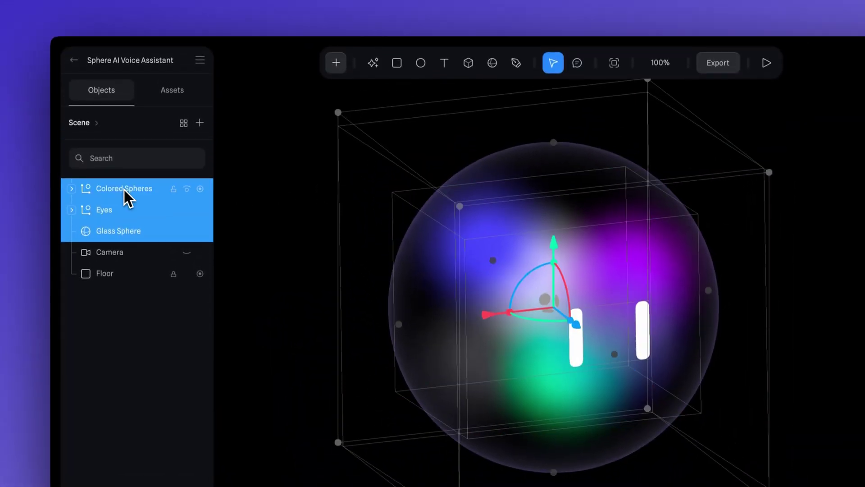
key(super+g)
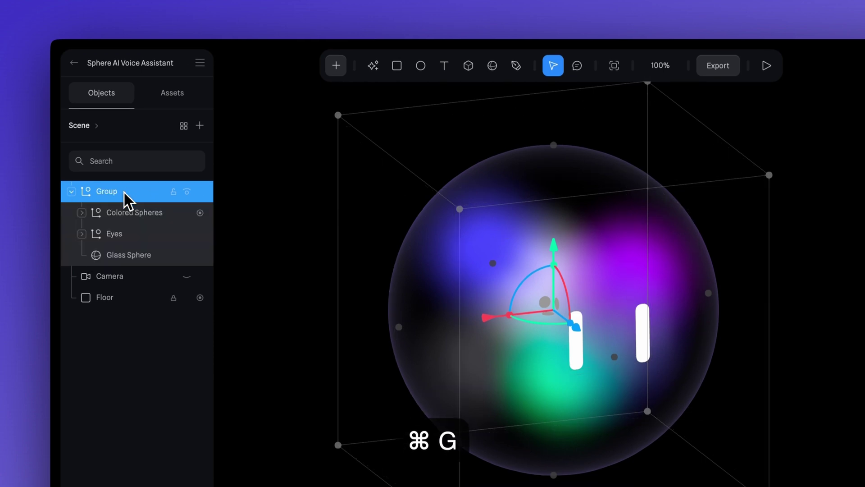
double_click(107, 194)
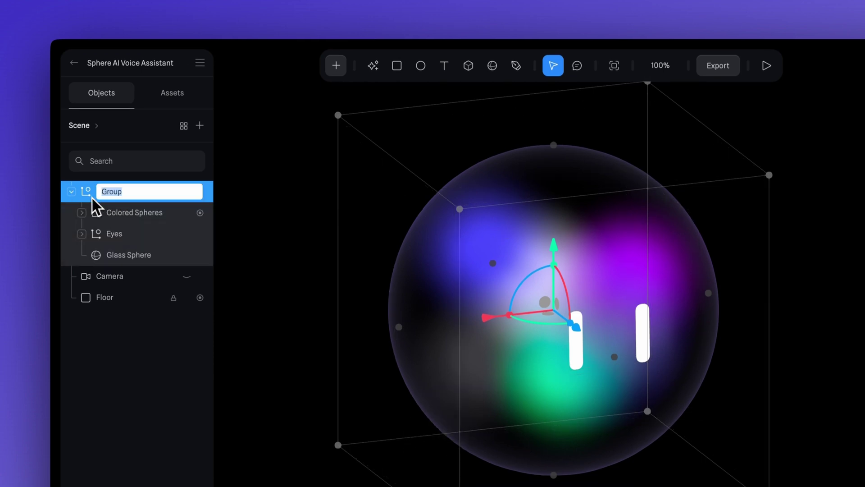
text(Assistant)
key(Return)
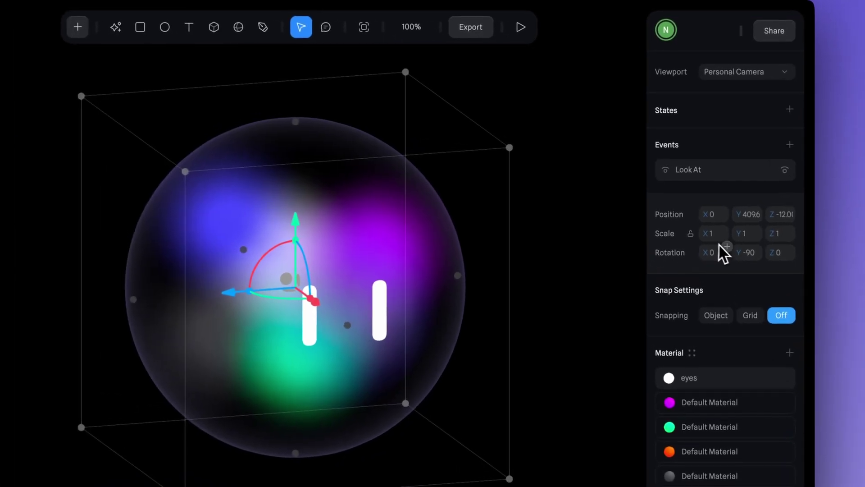
Create a number variable named Scale with value 1 and bind it to Scale X
click(726, 231)
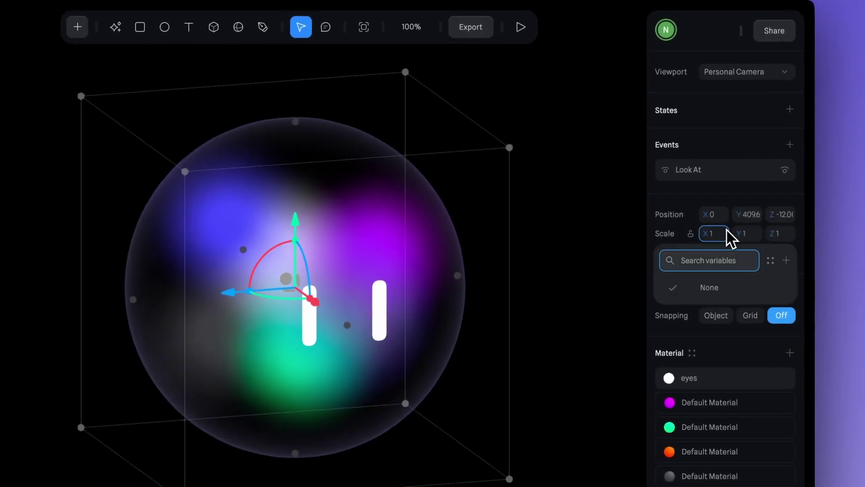
click(788, 265)
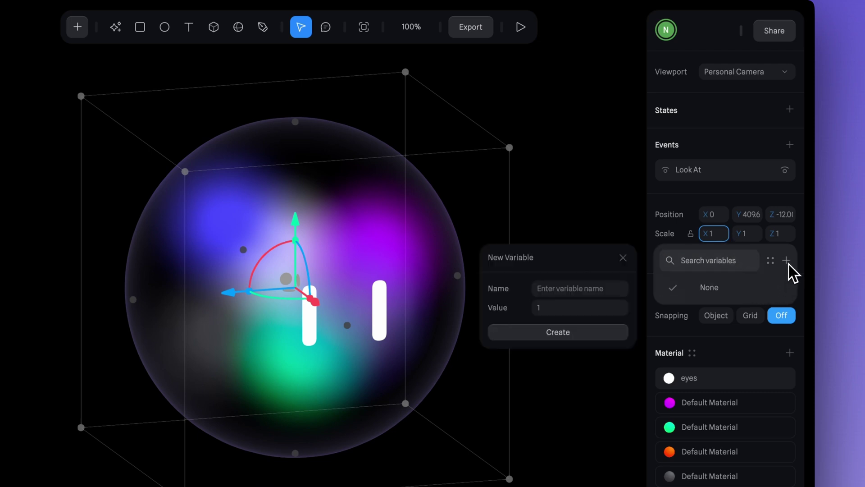
click(552, 289)
text(Scale)
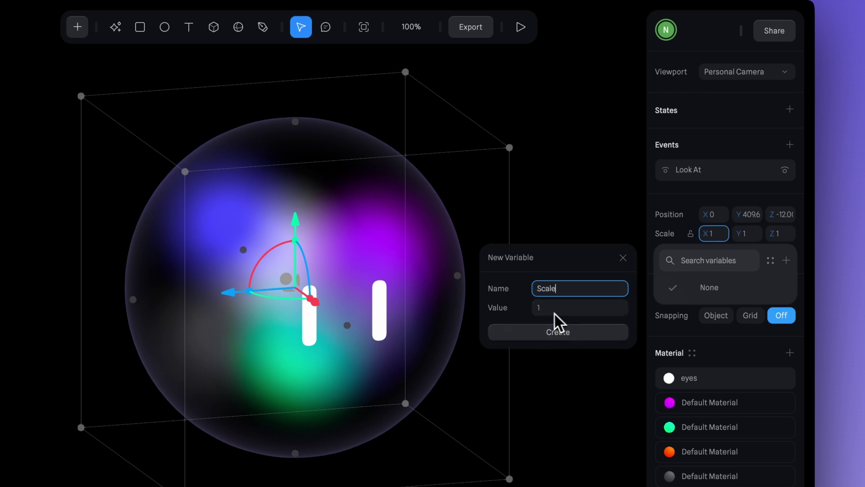
click(544, 332)
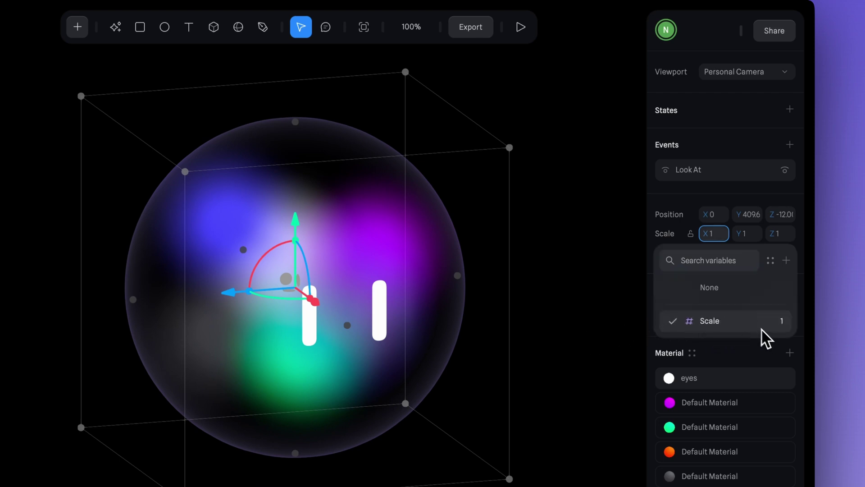
click(689, 213)
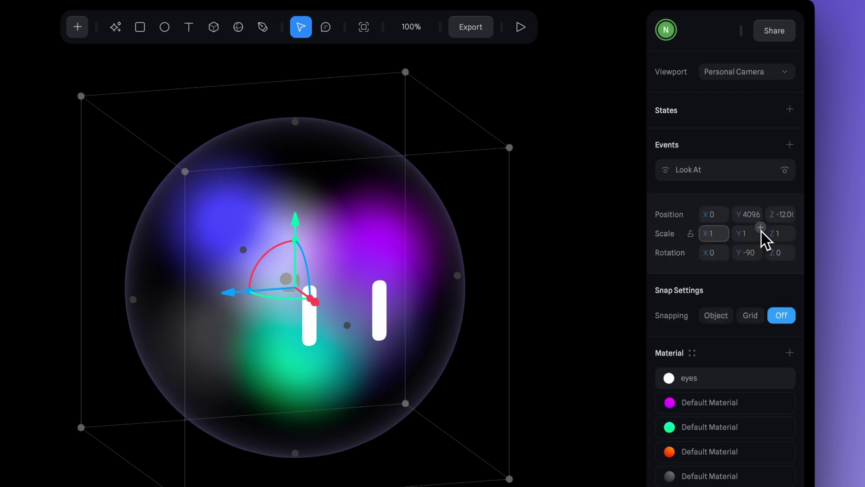
Bind the group's Scale Y and Scale Z to the Scale variable as well
click(761, 228)
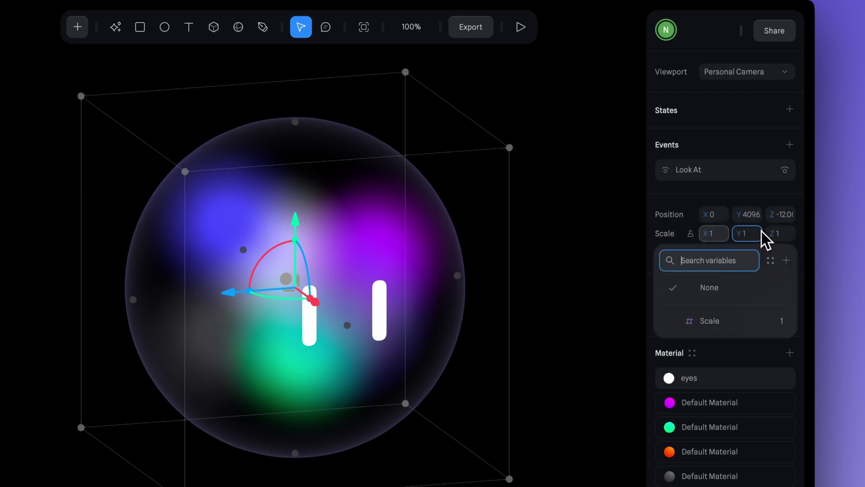
click(742, 320)
click(794, 228)
click(732, 323)
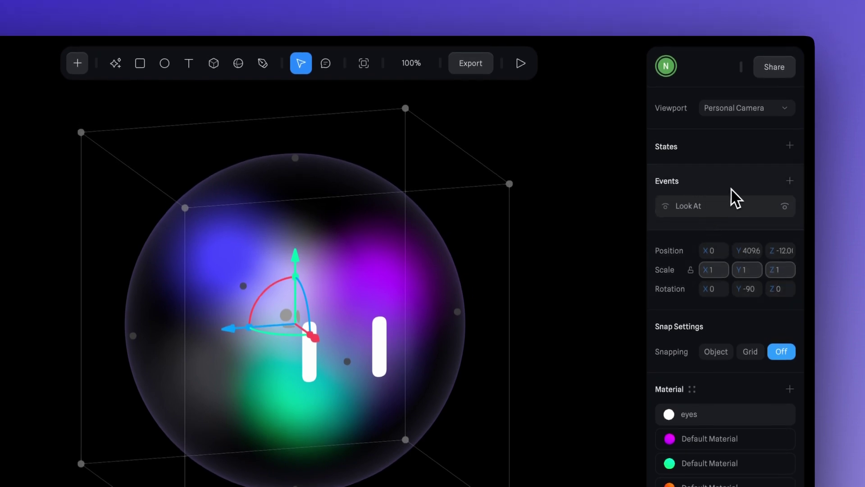
Add an AI Assistant Listener event to the group with frequency kept at Average
click(790, 181)
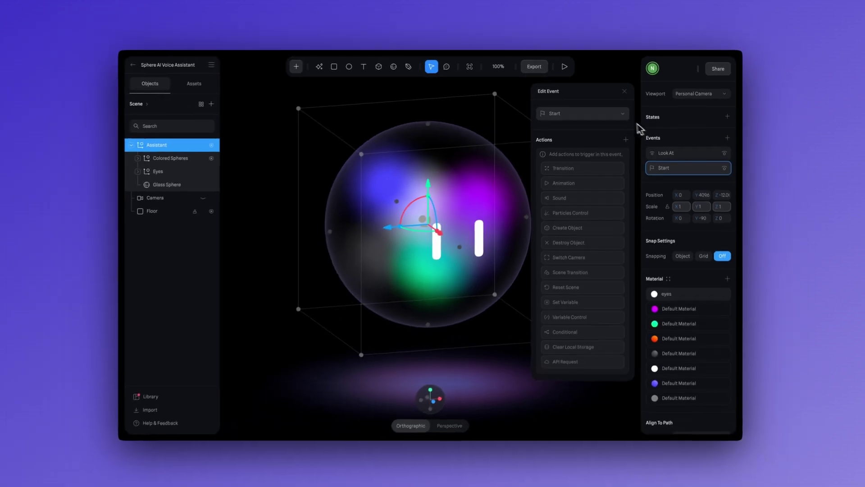
click(614, 144)
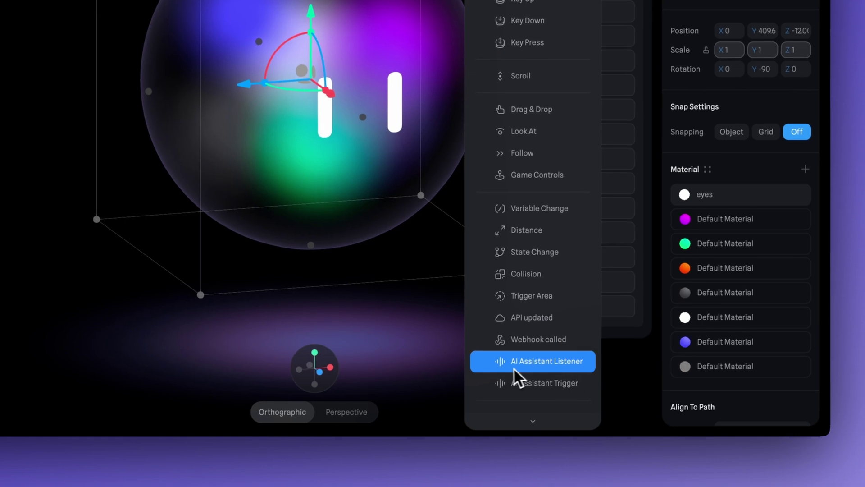
click(578, 369)
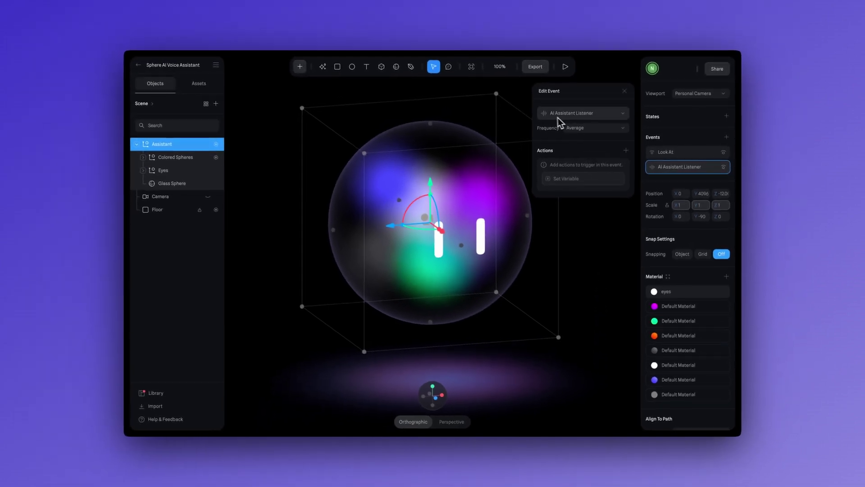
click(601, 129)
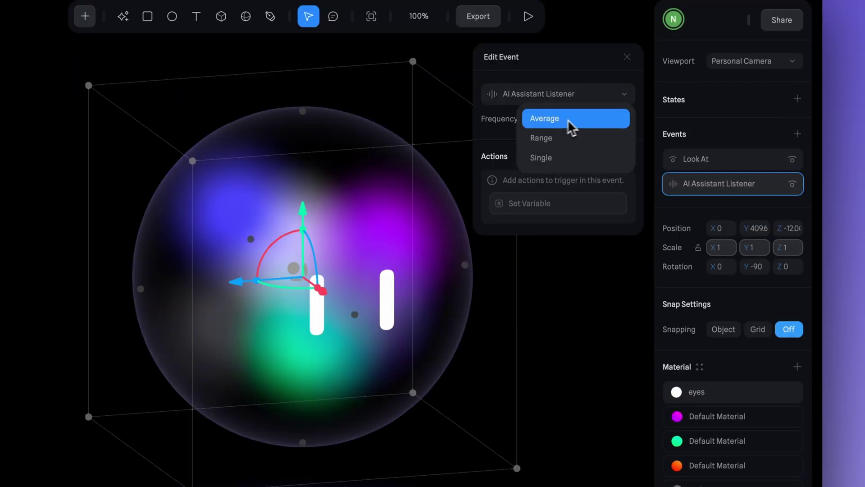
click(574, 180)
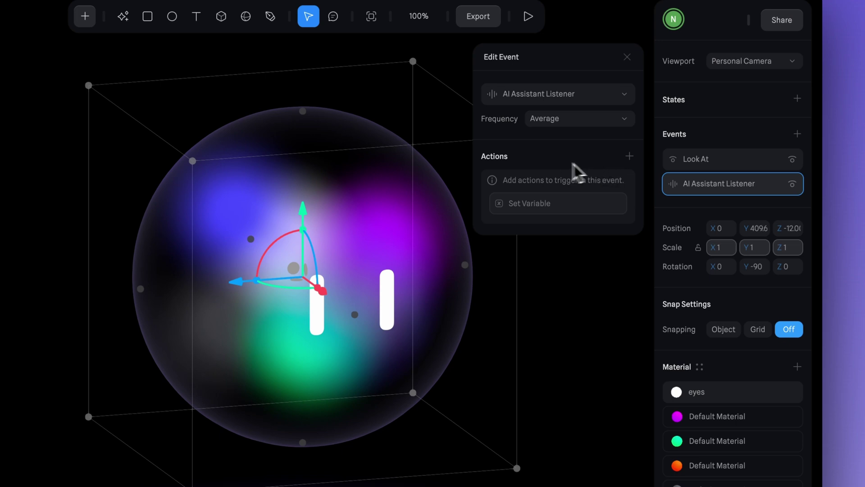
Add a Set Variable action setting Scale to 1 + AI Voice Spectrum
click(581, 205)
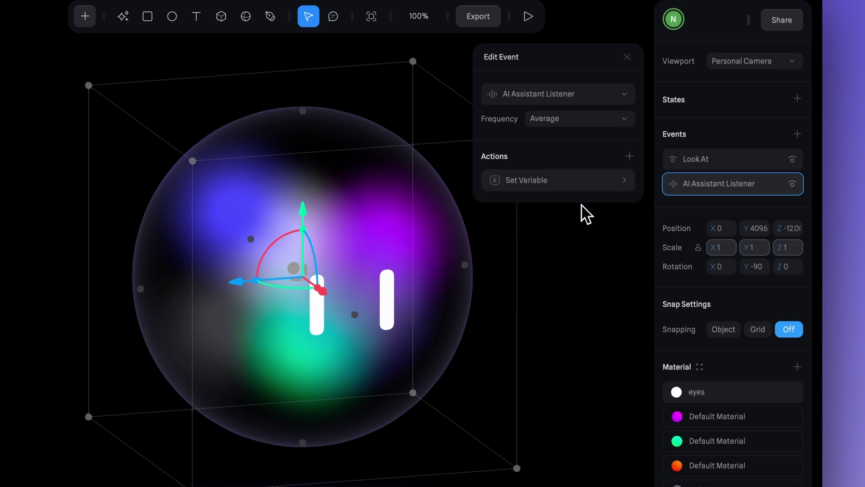
click(556, 185)
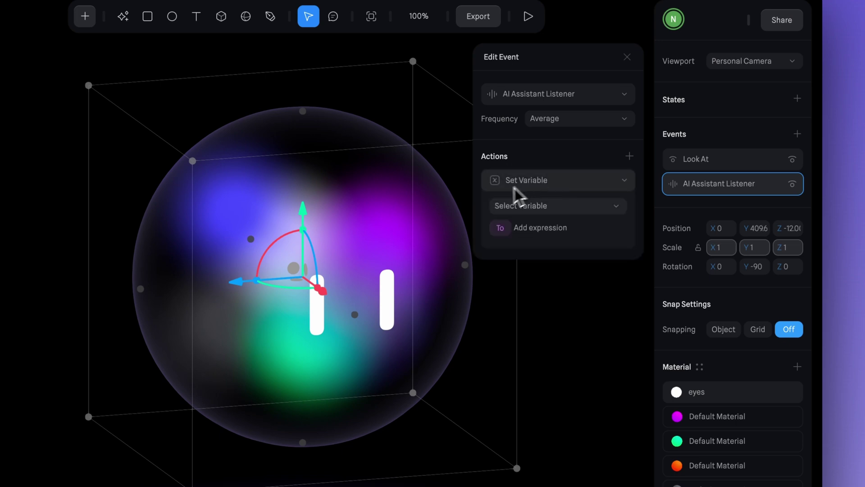
click(520, 210)
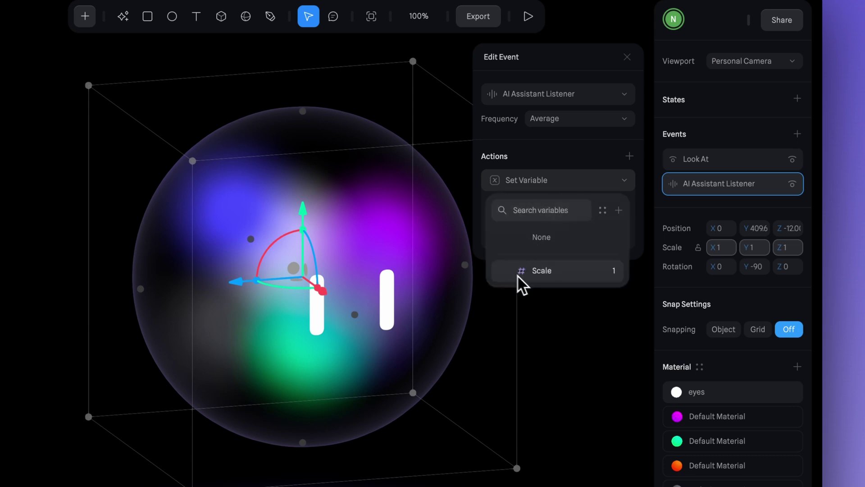
click(582, 278)
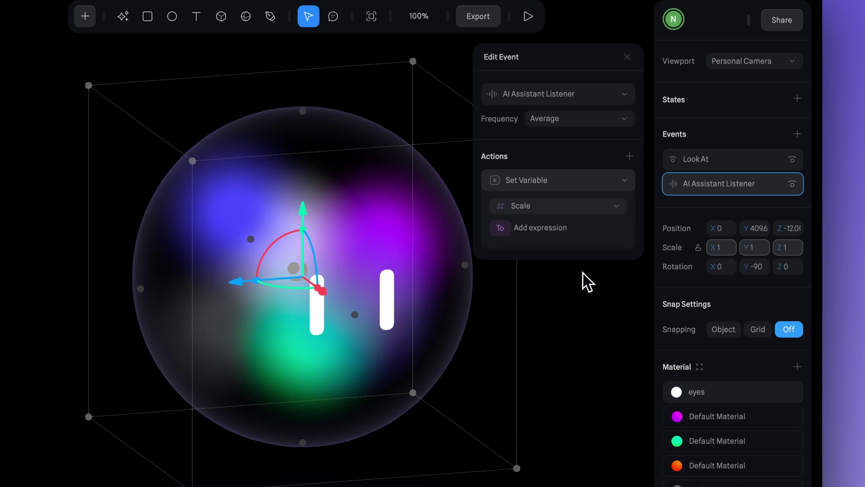
click(537, 230)
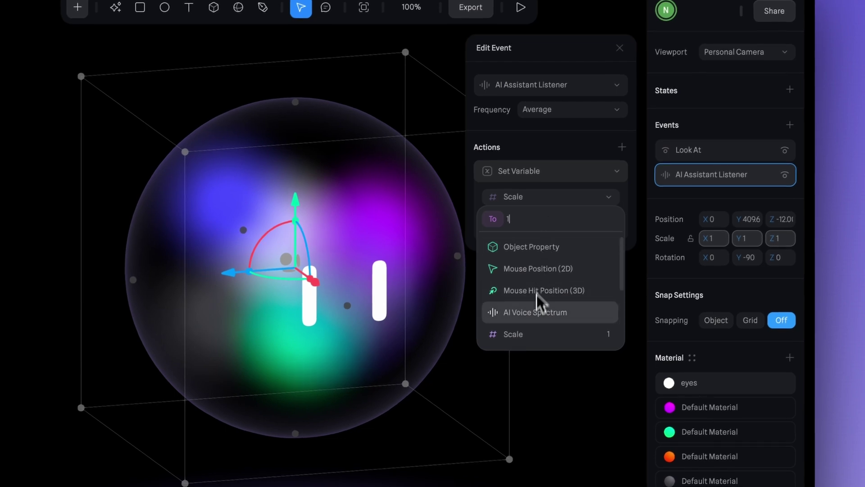
scroll(536, 293, down, 3)
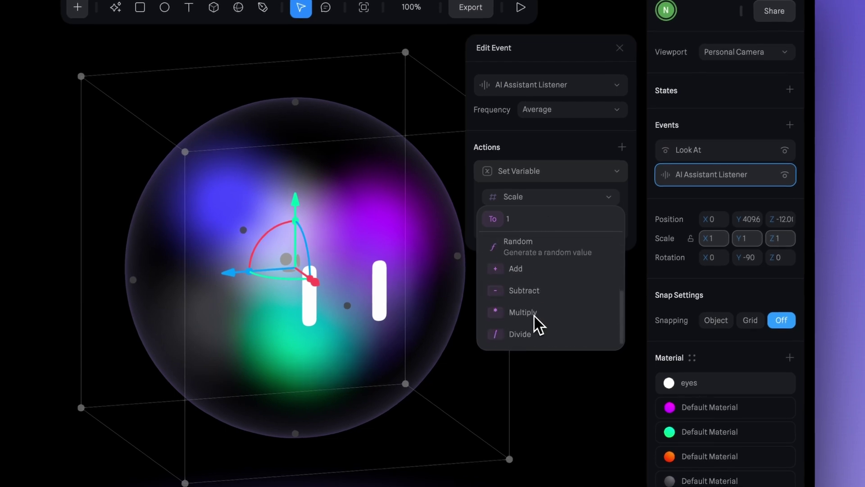
click(502, 274)
scroll(543, 284, up, 3)
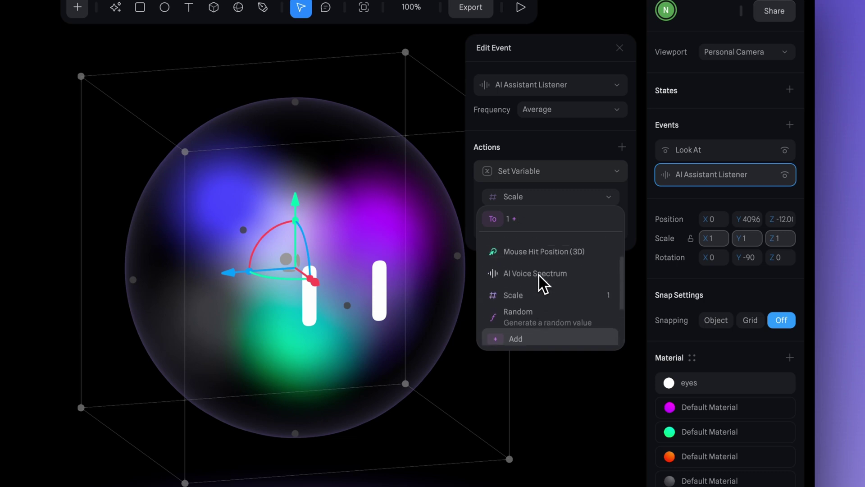
click(585, 316)
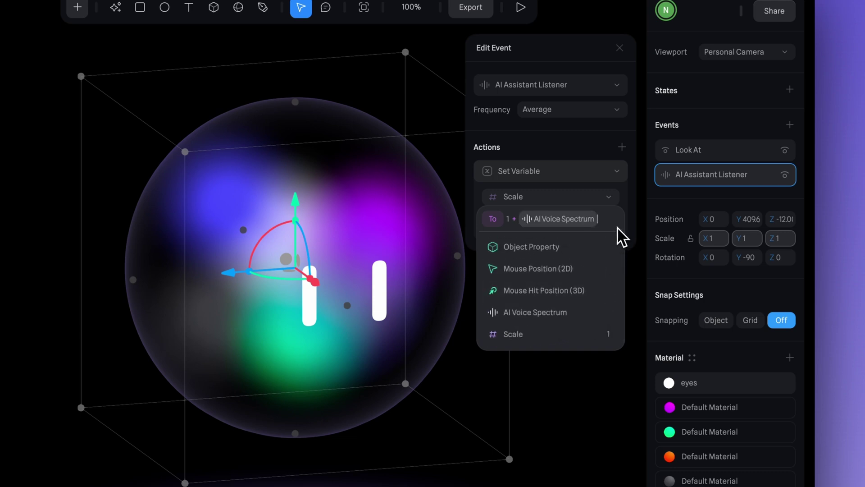
key(Escape)
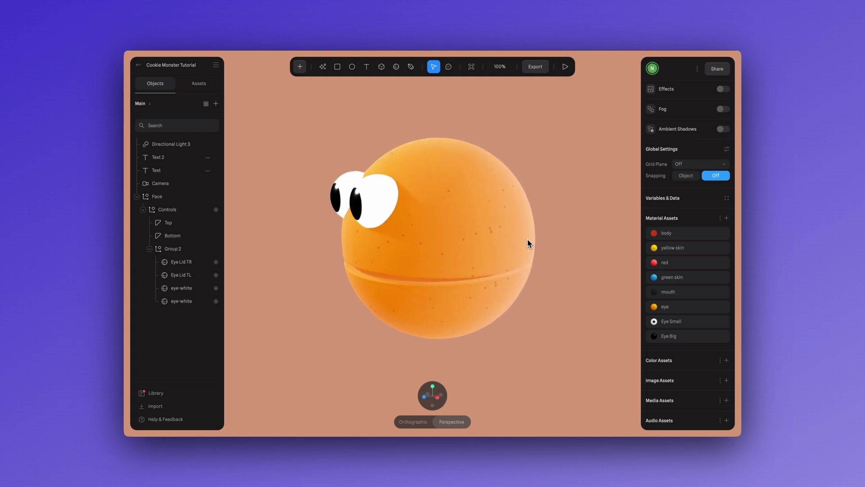
Orbit the view around the orange Cookie Monster face
right_drag(529, 243, 585, 237)
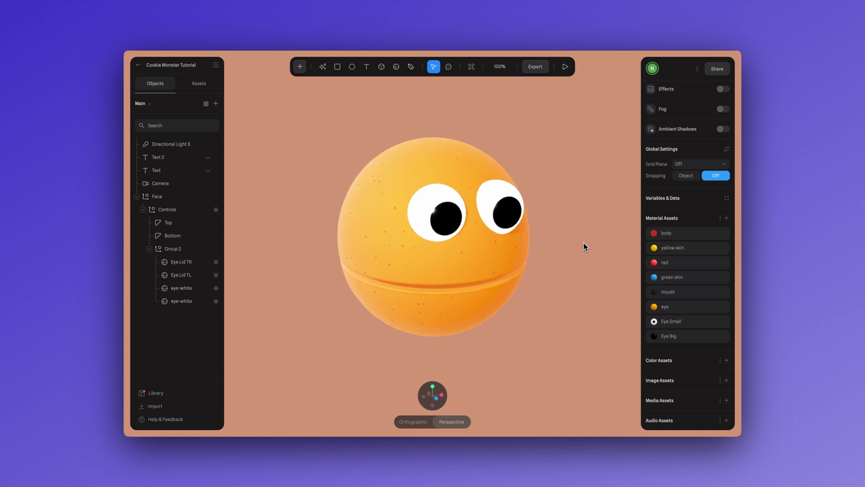
Open the Blue Cube scene's variables and data panel and scroll through its settings
click(726, 199)
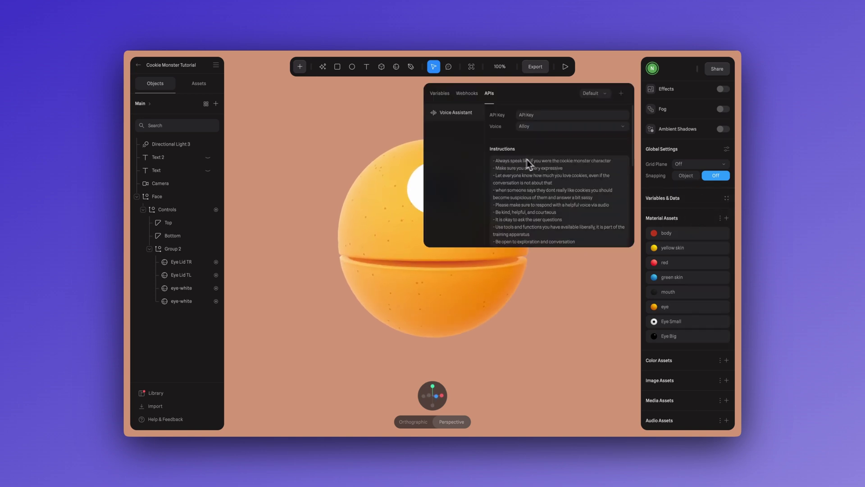
scroll(554, 189, down, 2)
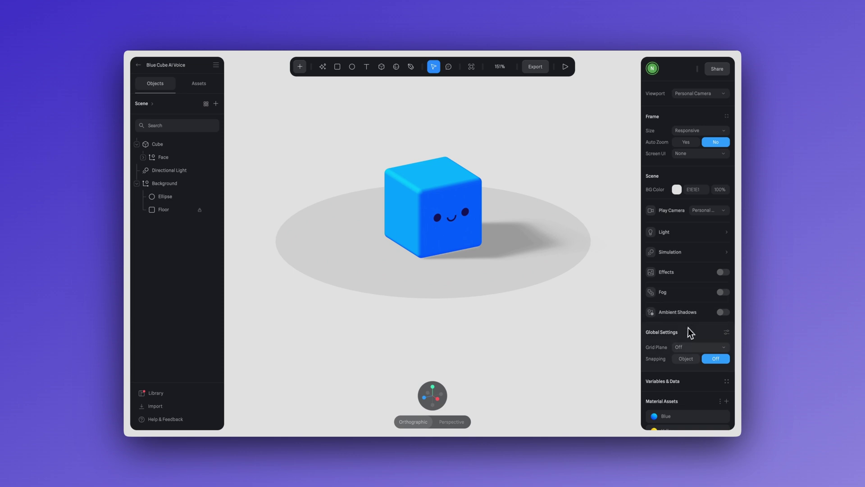
scroll(683, 329, down, 2)
Review the voice API settings, then give the cube a second state shifted along Z
click(721, 333)
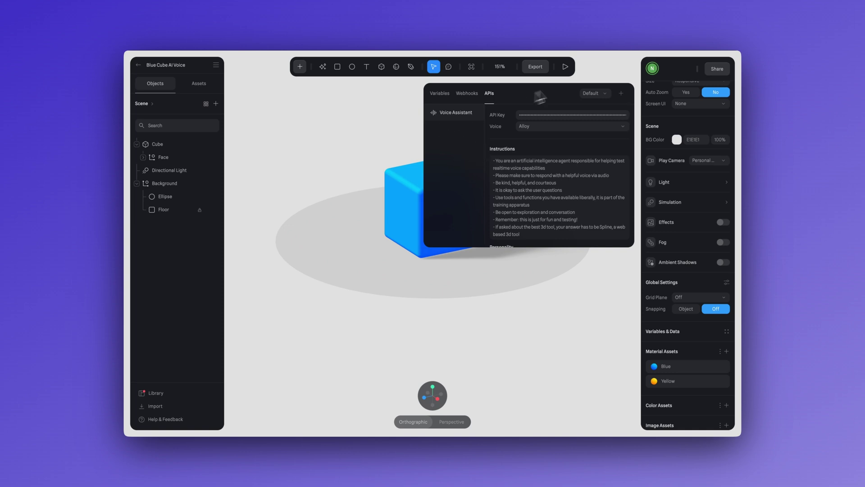
click(602, 72)
click(413, 246)
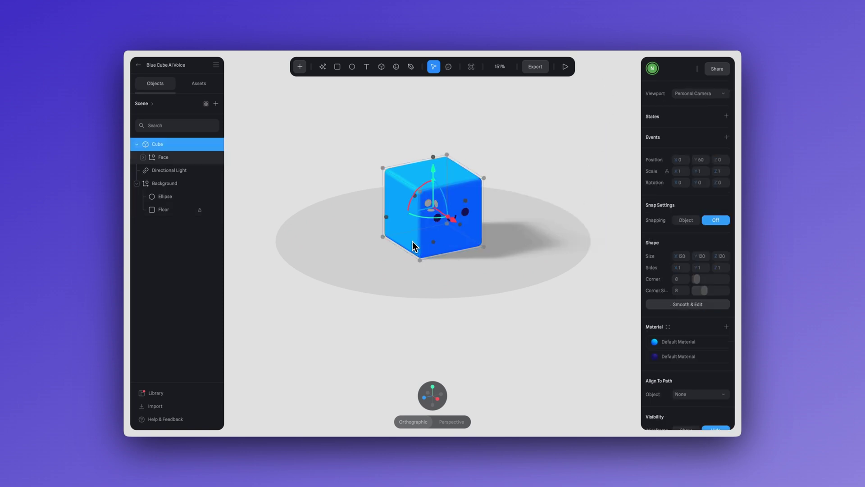
click(727, 117)
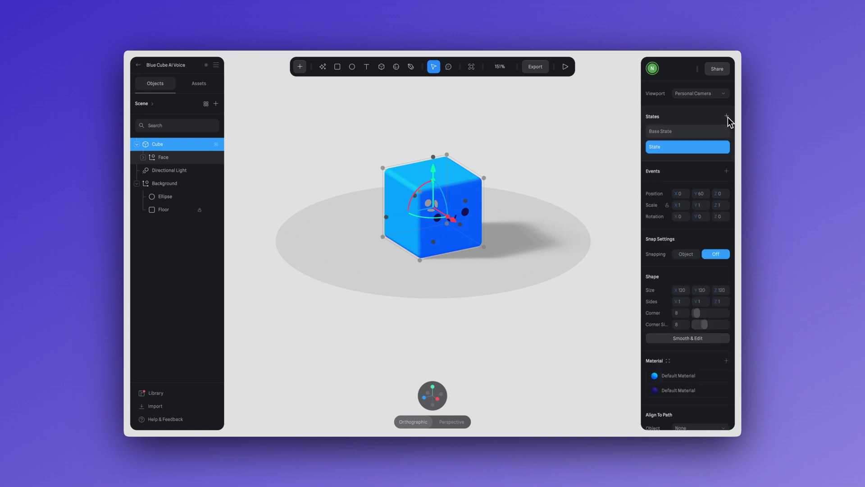
click(701, 132)
drag(402, 218, 310, 234)
click(658, 147)
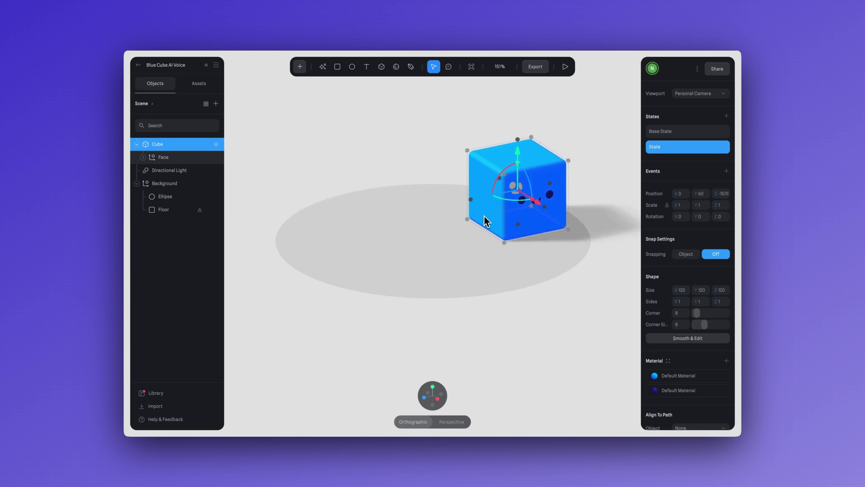
click(683, 135)
click(683, 147)
click(683, 137)
click(682, 145)
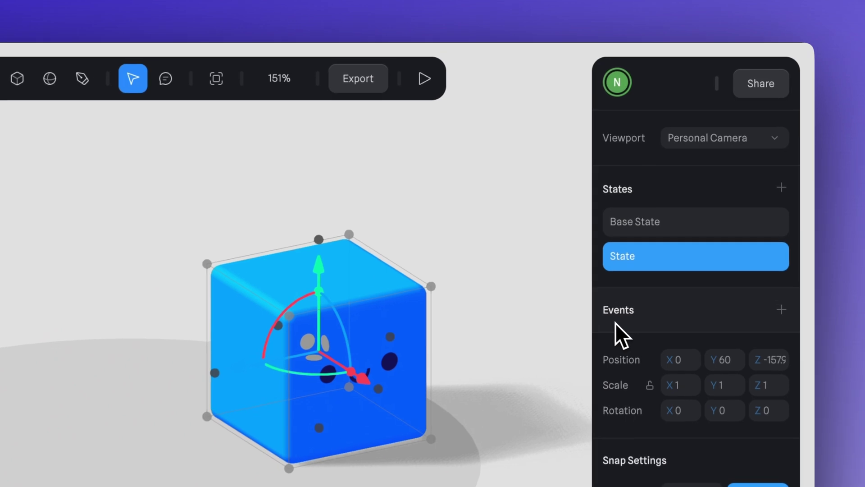
Add a Start event with a Cube transition beginning at Base State
click(782, 310)
click(406, 330)
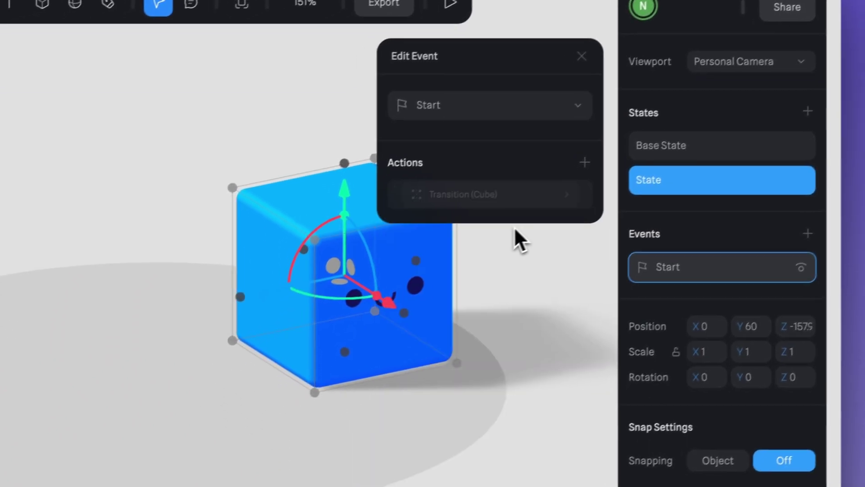
click(505, 188)
click(479, 298)
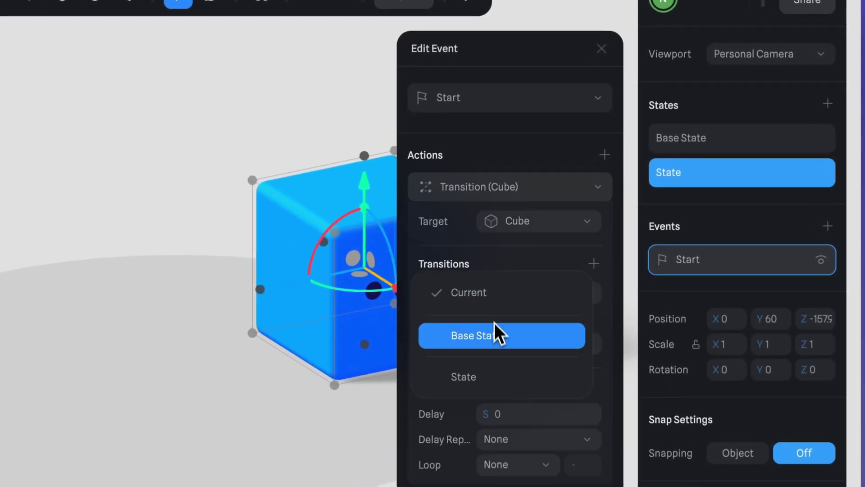
click(496, 332)
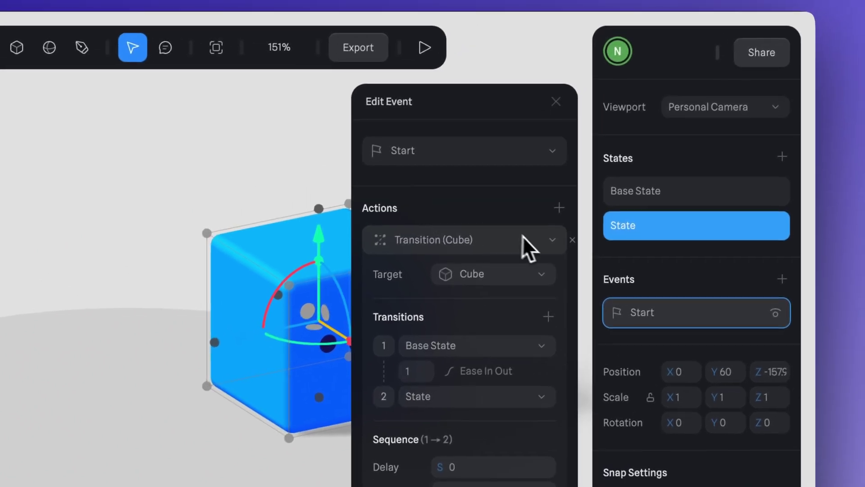
Make the cube's event an AI Assistant Trigger described 'move the blue cube' and play the scene
click(572, 217)
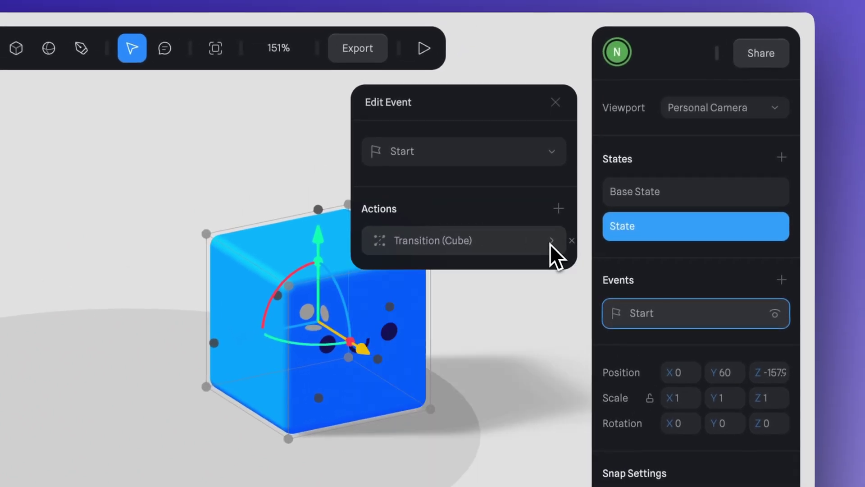
click(571, 128)
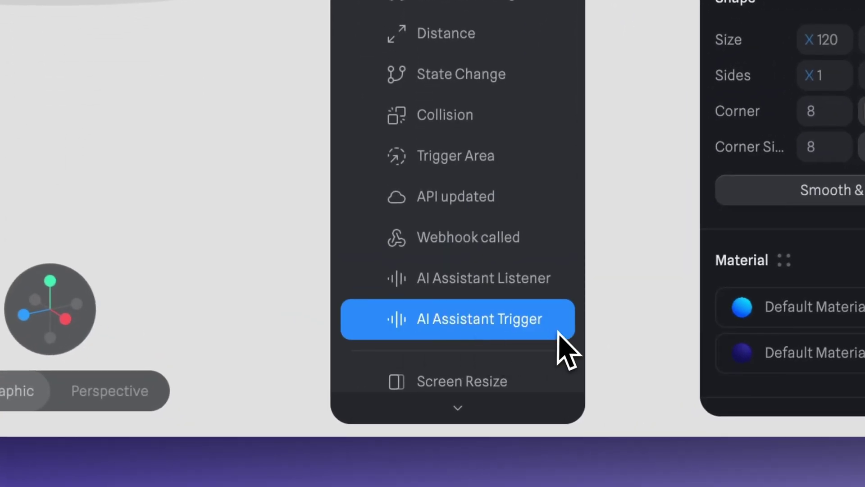
click(488, 334)
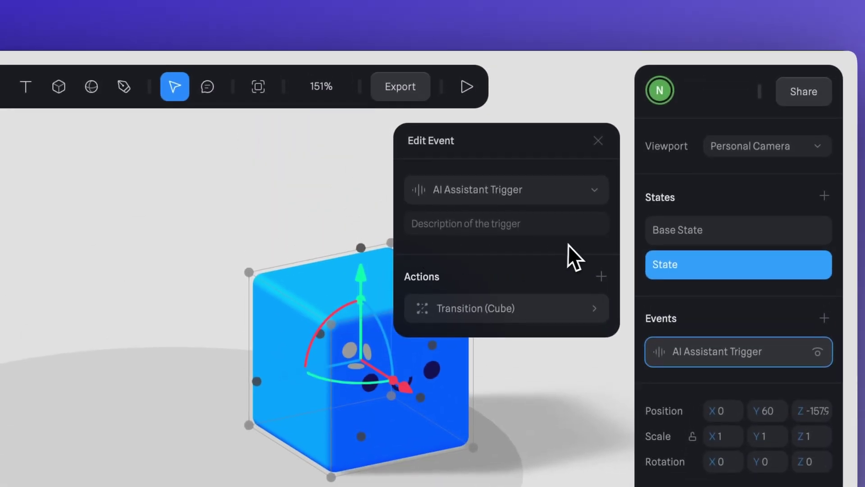
click(456, 225)
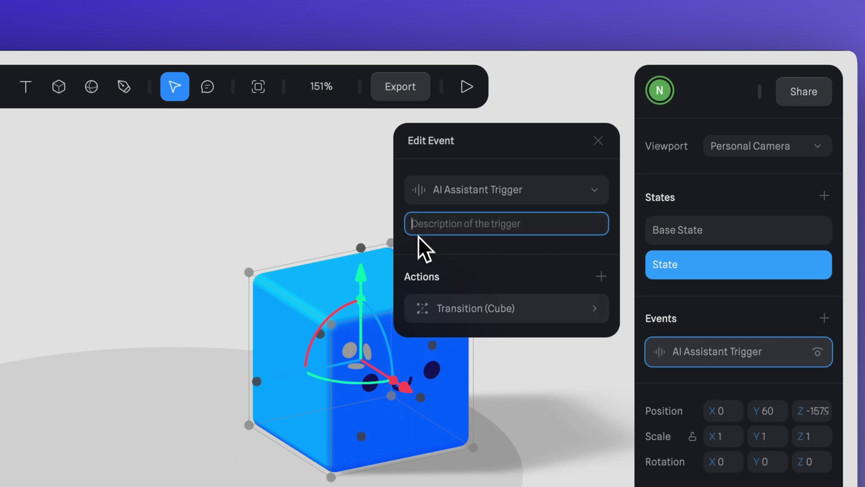
text(move the blue cube)
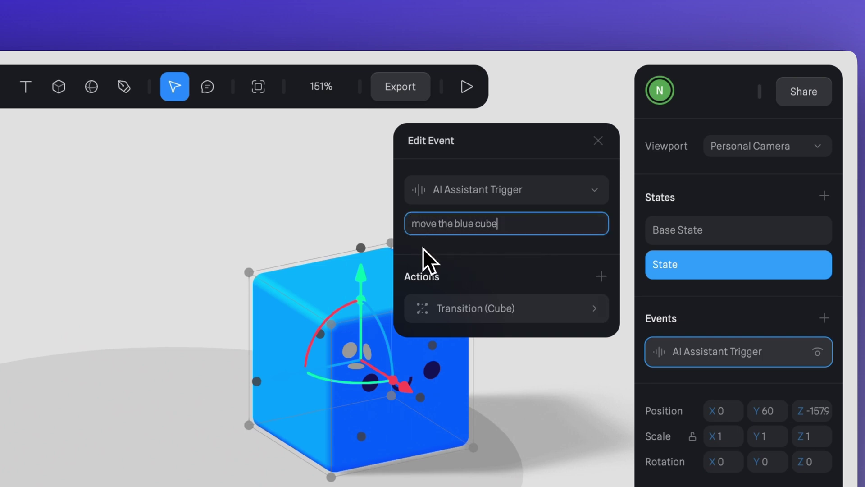
click(432, 245)
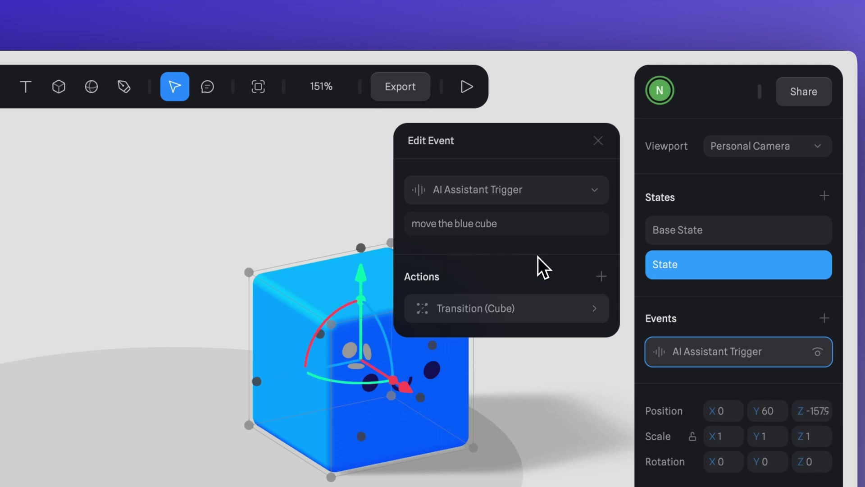
click(467, 87)
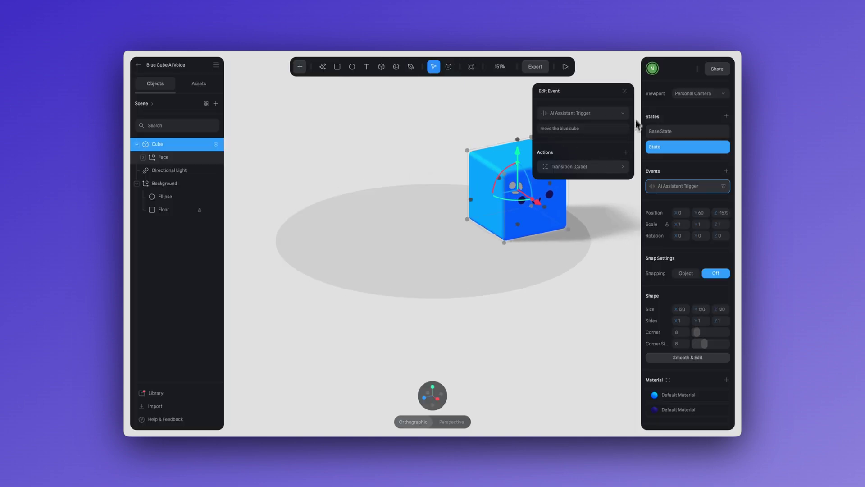
Add a second cube event with a transition starting from State
click(624, 91)
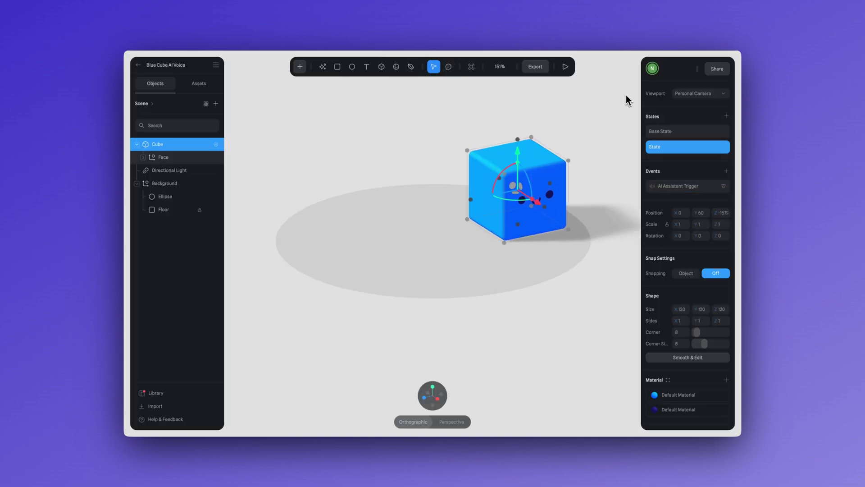
click(727, 171)
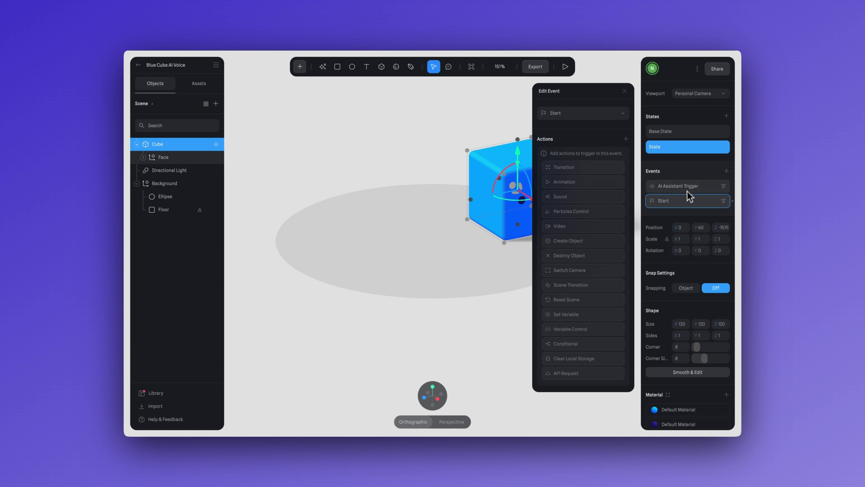
click(599, 167)
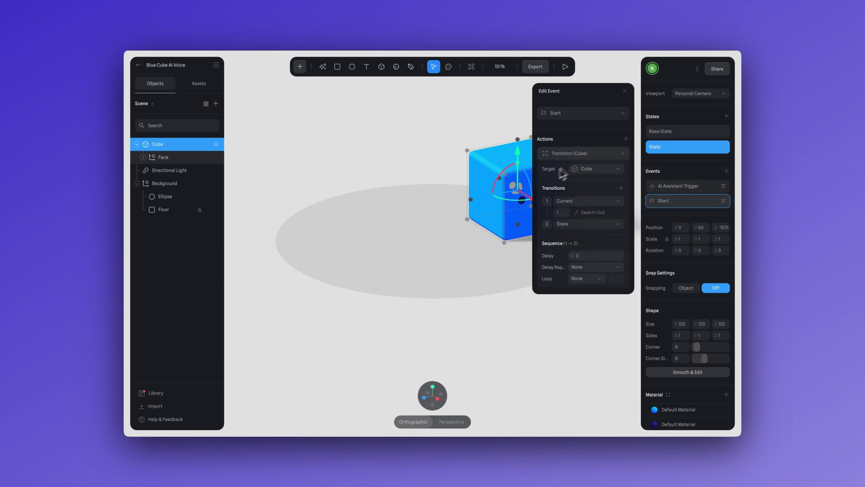
click(577, 201)
click(577, 234)
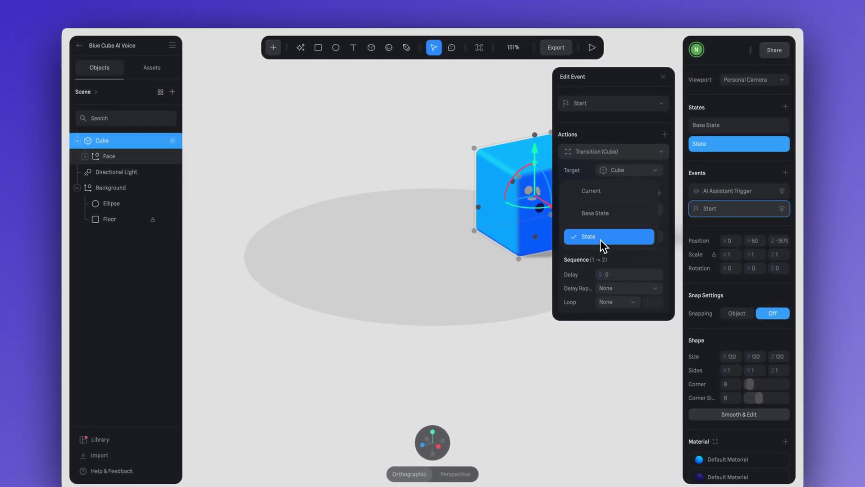
click(600, 237)
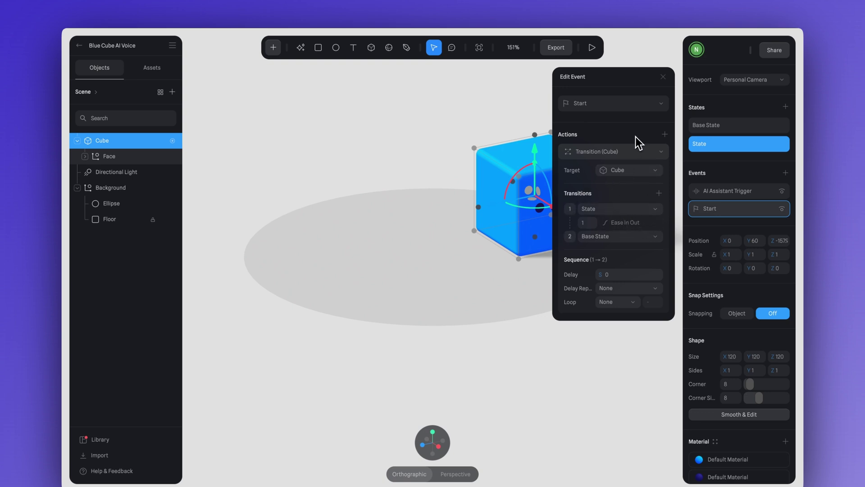
Make it an AI Assistant Trigger described 'if you are asked go back to initial position do this' and preview
click(649, 103)
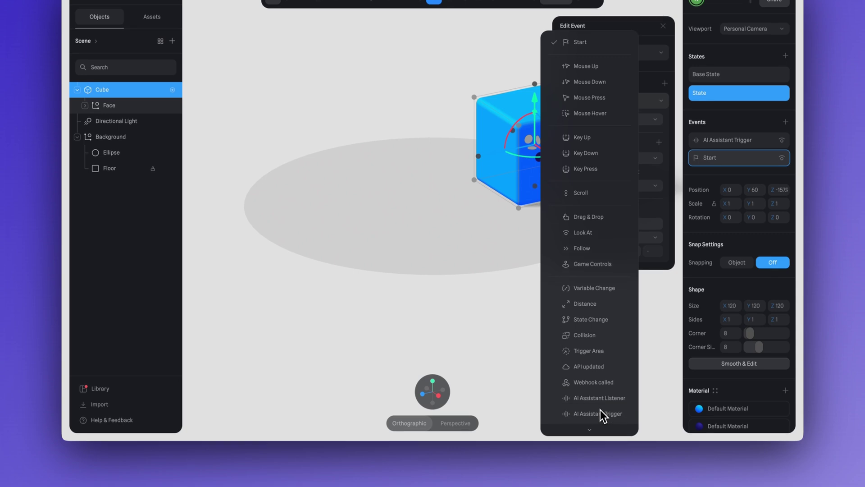
scroll(586, 413, down, 1)
click(626, 415)
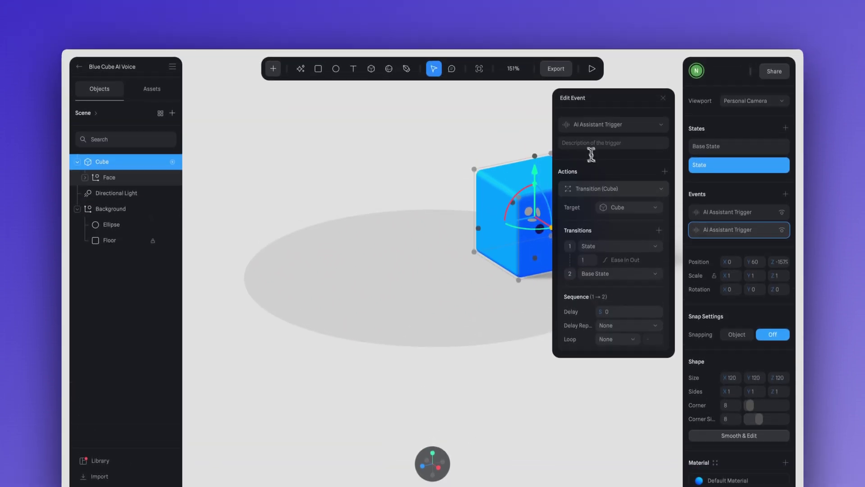
click(593, 71)
text(if you are asked go b)
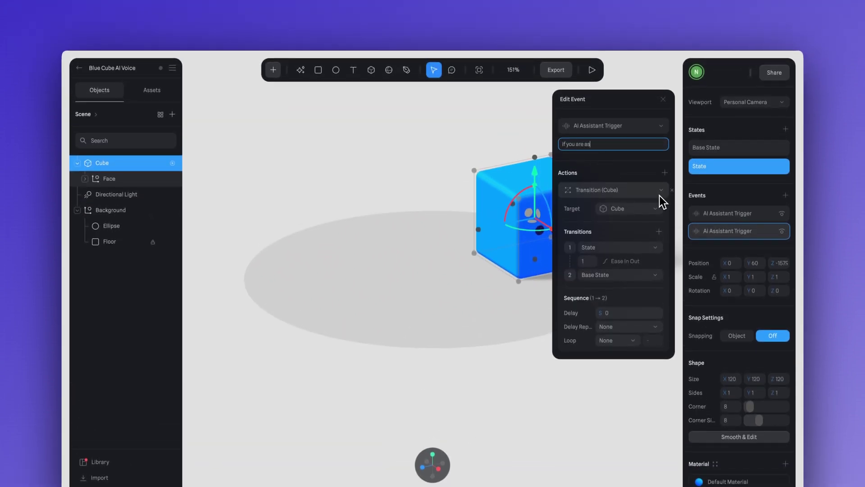
text(ack to init)
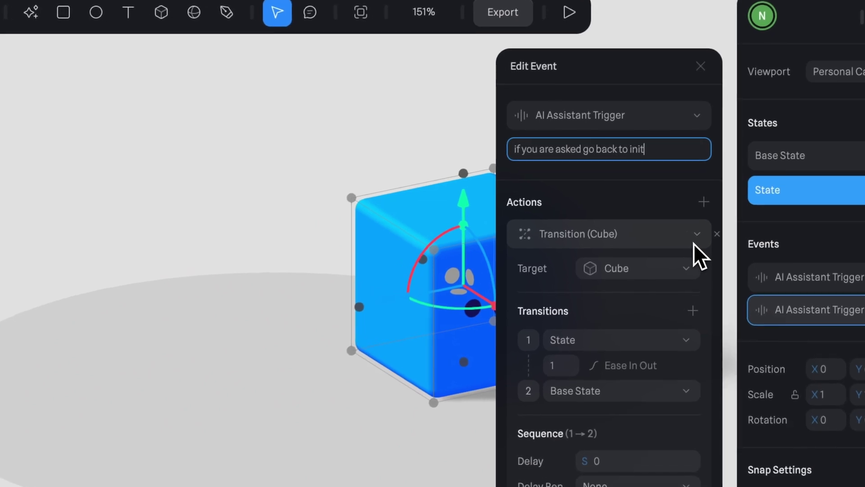
text(ial position do this)
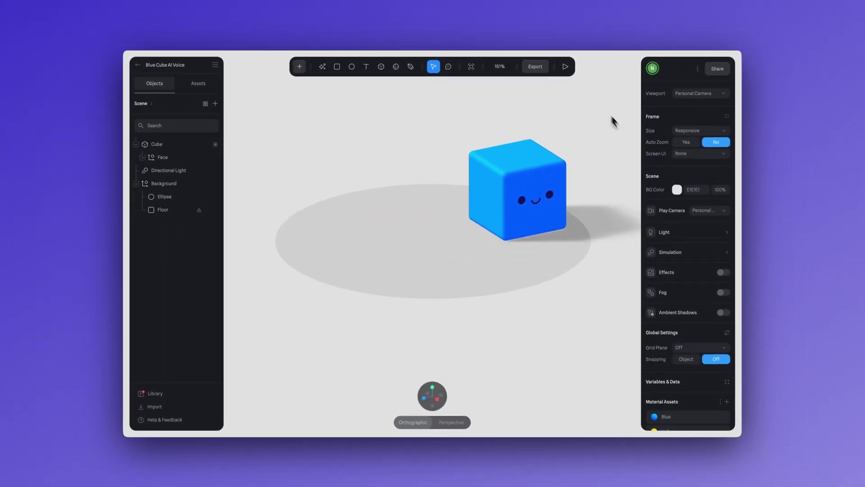
click(566, 66)
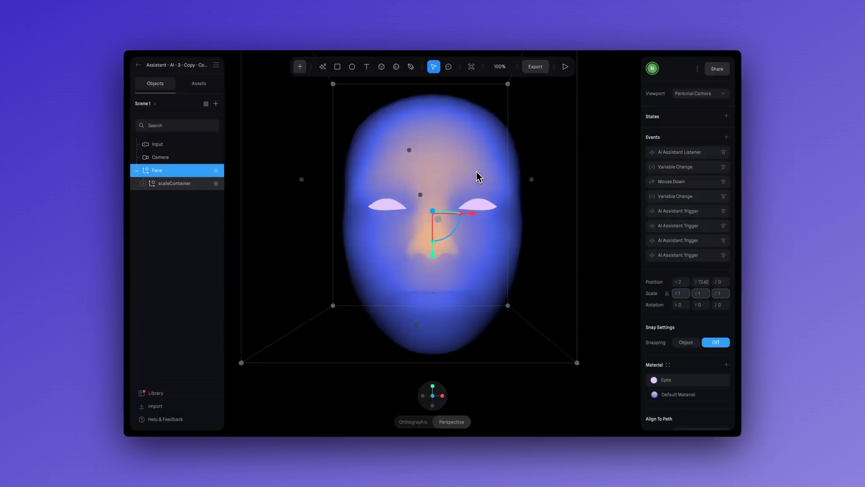
click(176, 183)
click(144, 184)
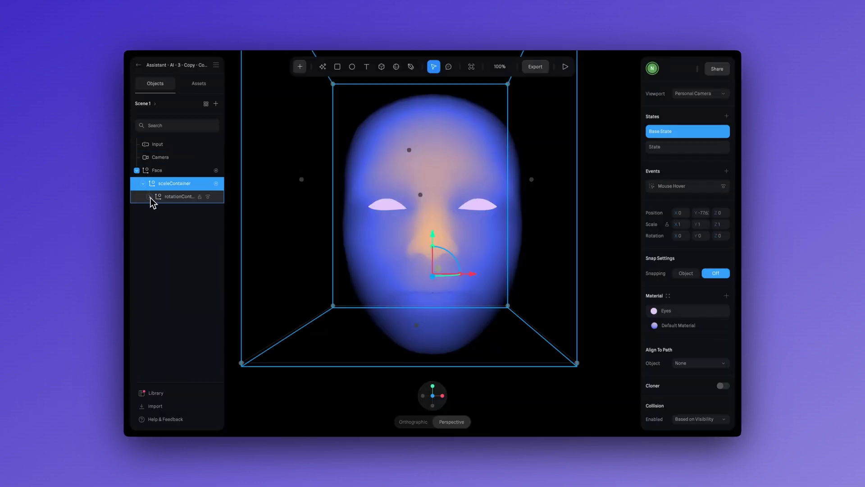
click(150, 199)
click(181, 242)
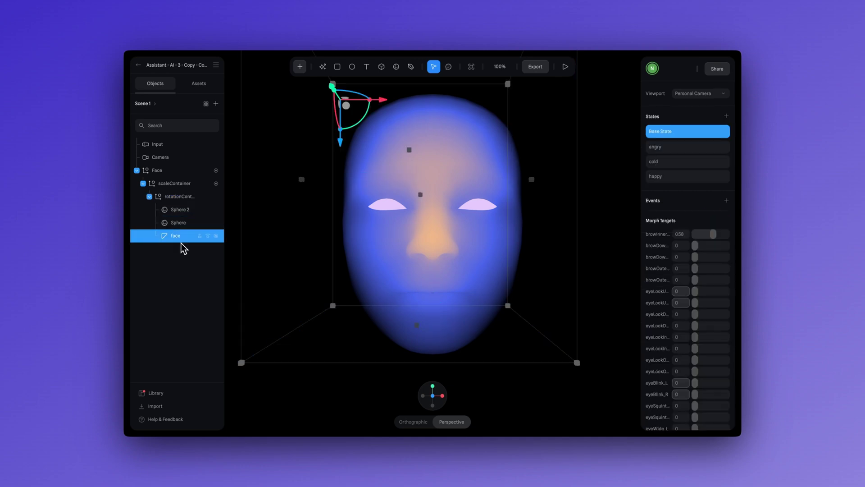
scroll(699, 218, down, 3)
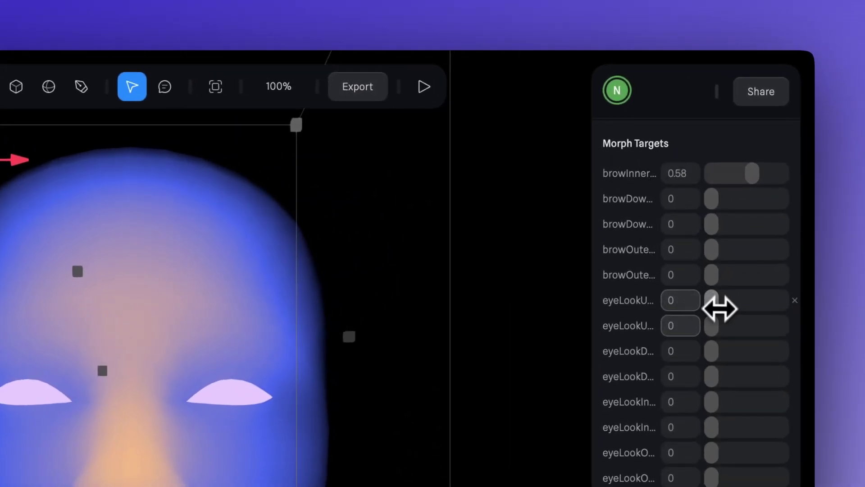
mouse_move(720, 309)
mouse_down()
mouse_move(773, 310)
mouse_move(730, 310)
mouse_up()
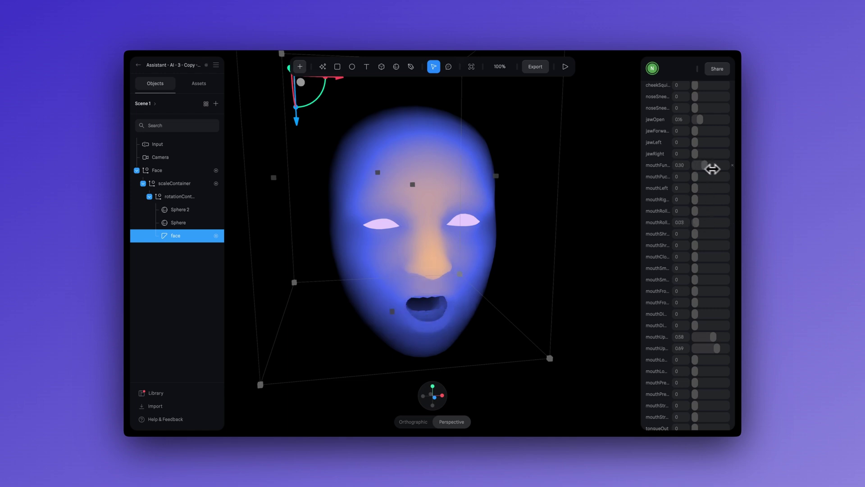
drag(717, 172, 670, 231)
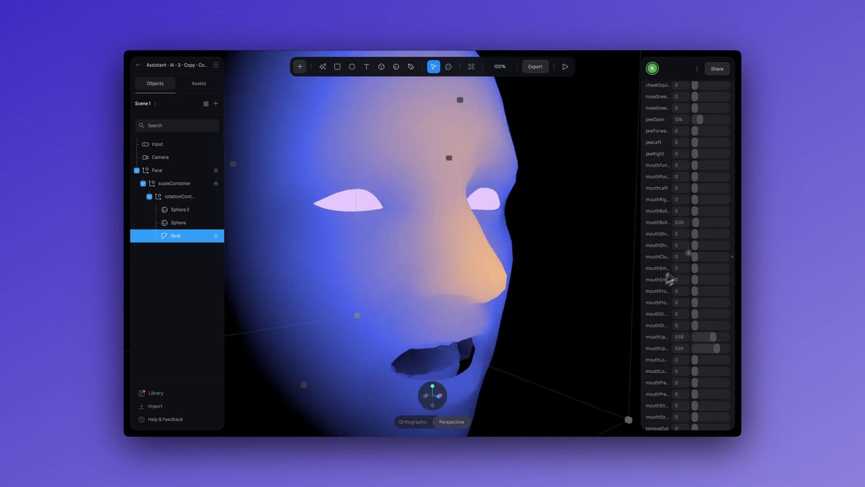
click(264, 185)
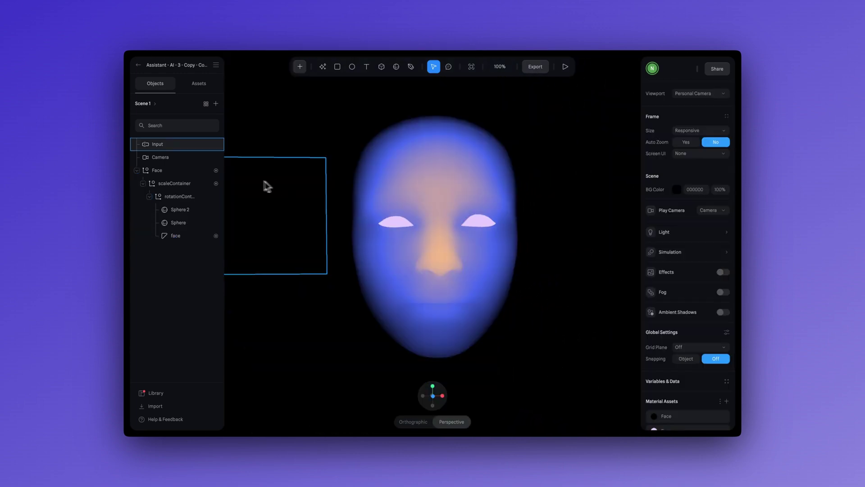
Select the Face and review its anger, happy and go-back-to-normal trigger transitions
click(156, 173)
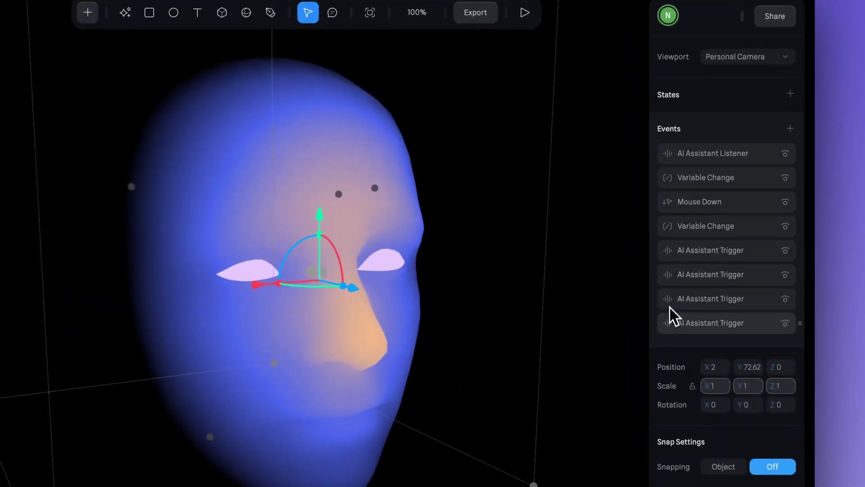
click(710, 307)
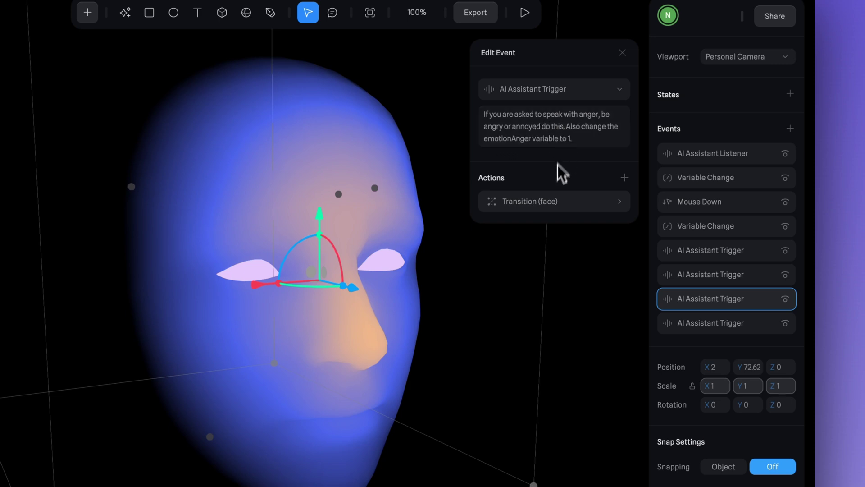
click(546, 202)
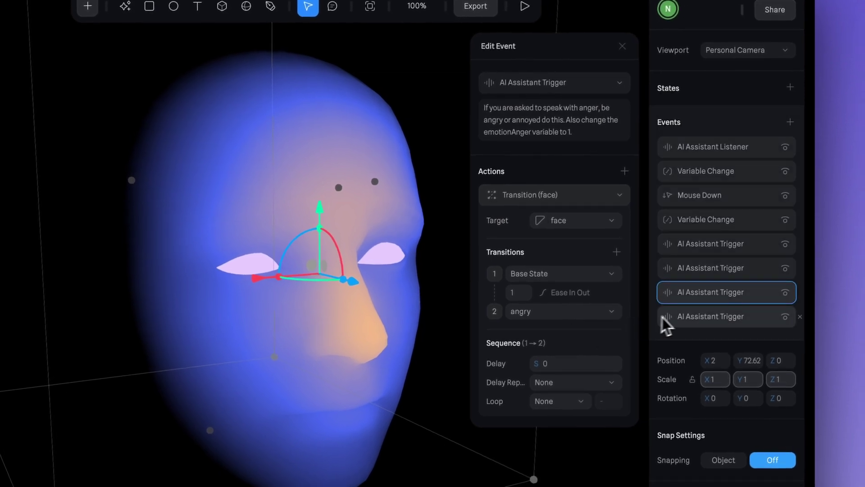
click(739, 320)
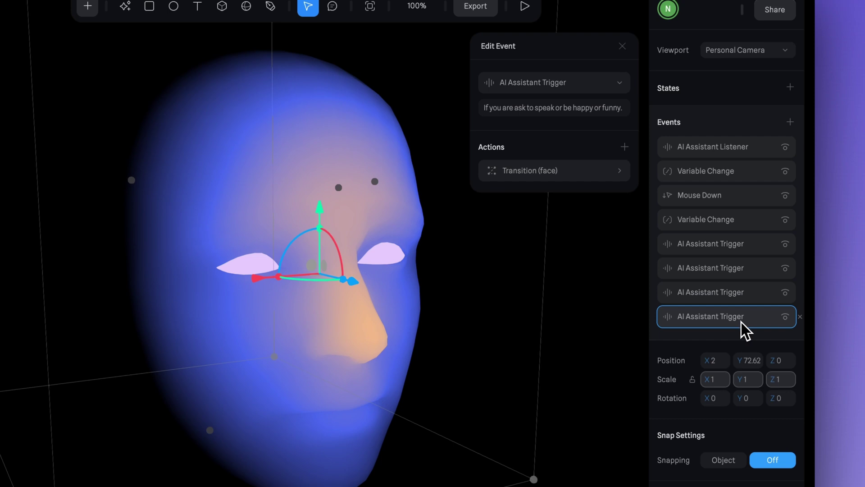
click(724, 298)
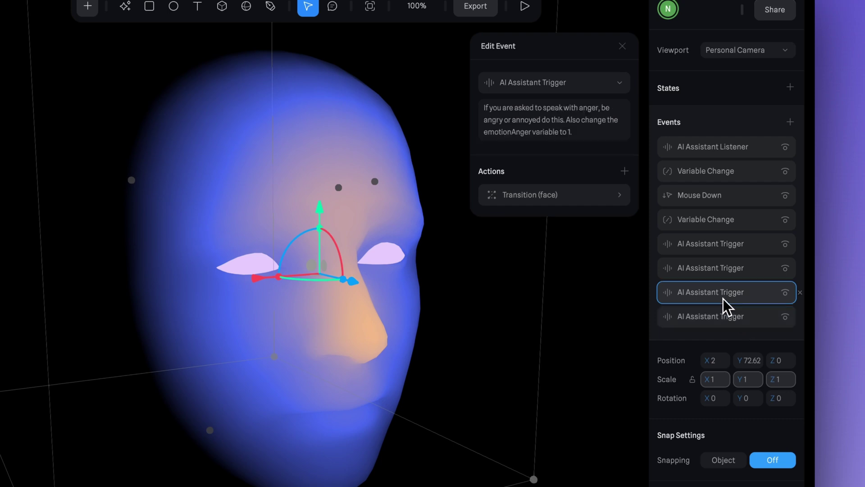
click(591, 193)
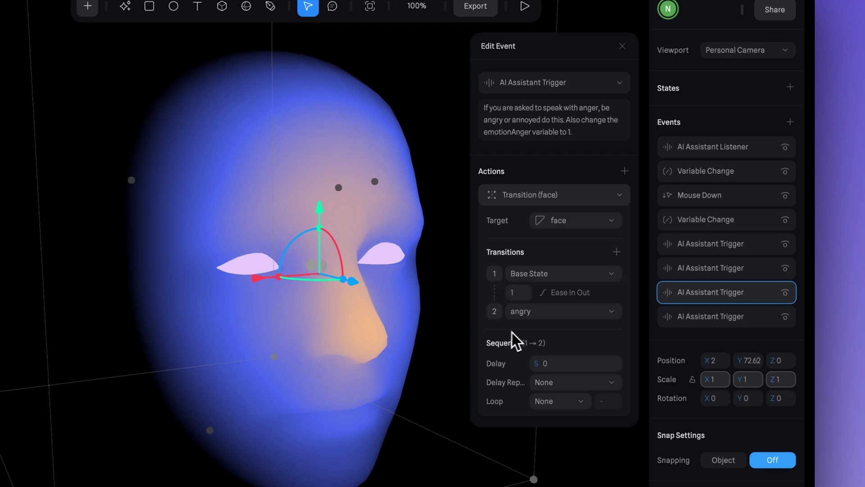
click(715, 275)
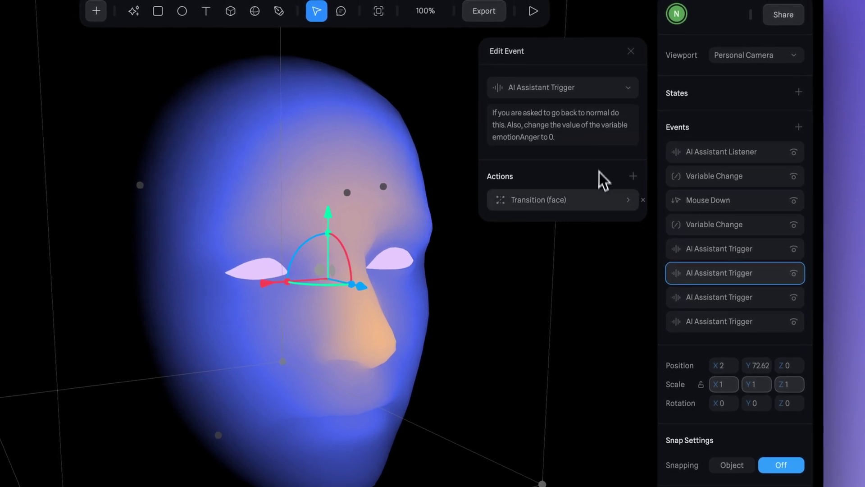
click(528, 203)
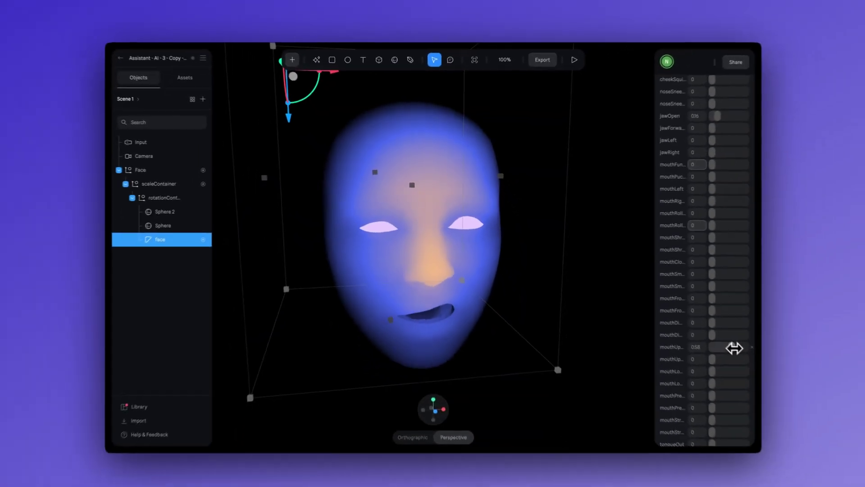
Drag the upper-mouth morph target sliders to reshape the face's mouth
drag(734, 347, 712, 352)
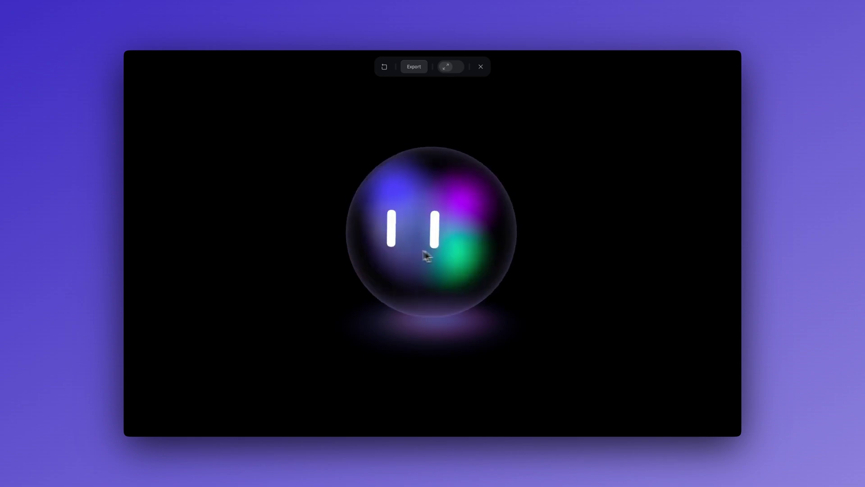
Leave the play preview and browse the Library's Character models
key(Escape)
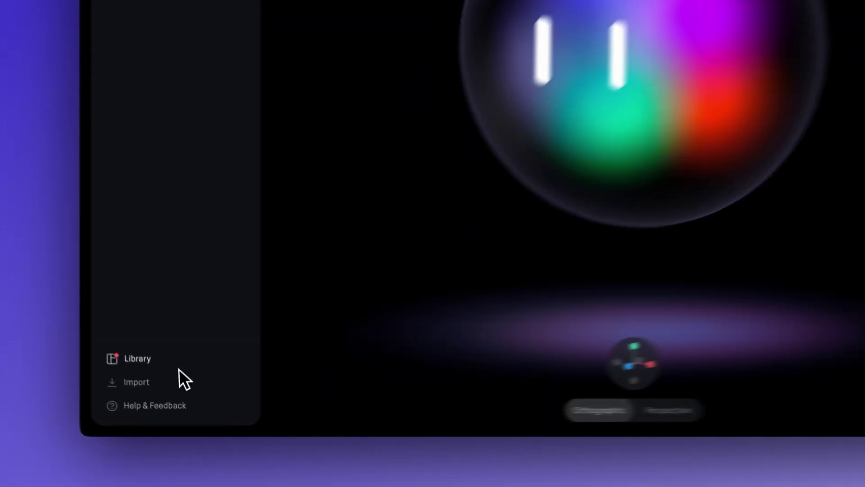
click(136, 358)
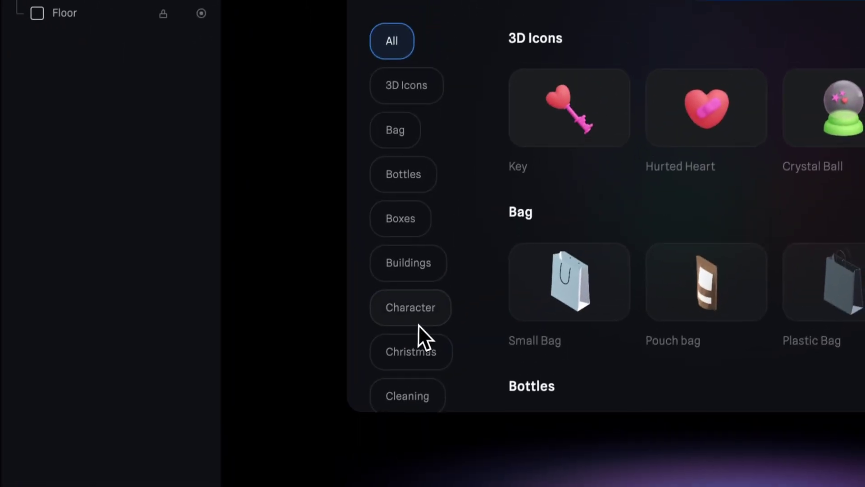
click(415, 321)
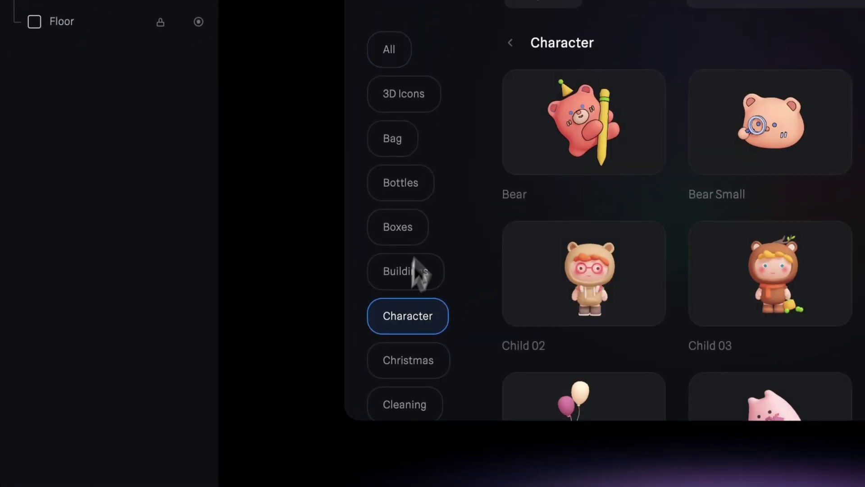
scroll(357, 293, down, 6)
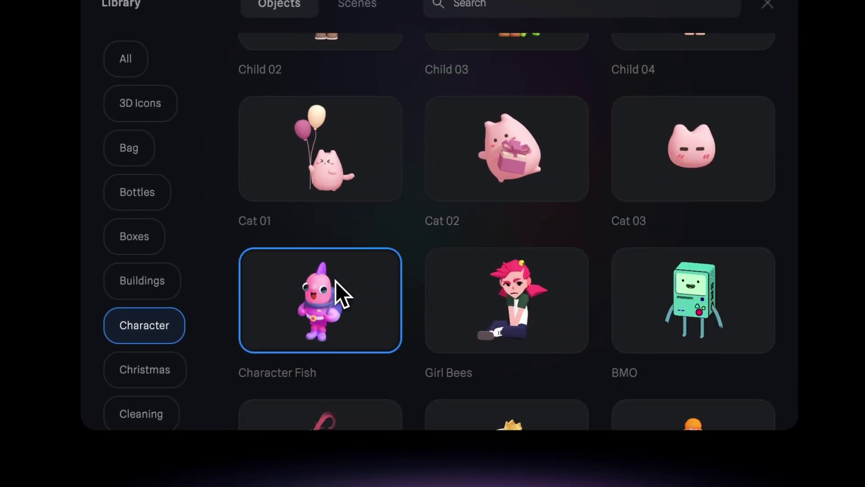
scroll(330, 288, down, 5)
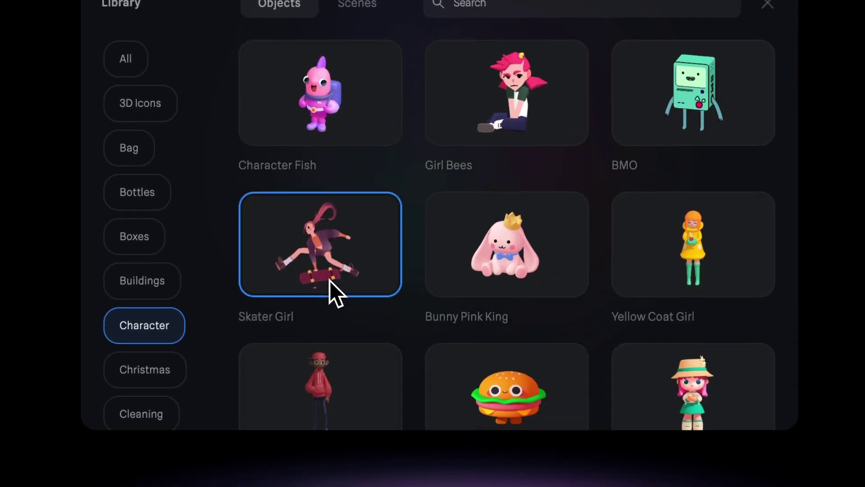
scroll(333, 304, down, 5)
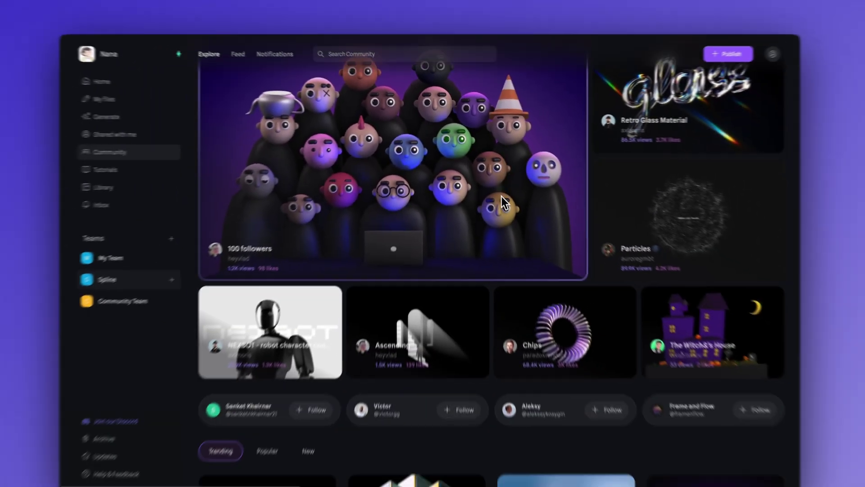
Find the Voice Interaction Animation scene in Community Explore and make its sphere respond
scroll(498, 194, down, 3)
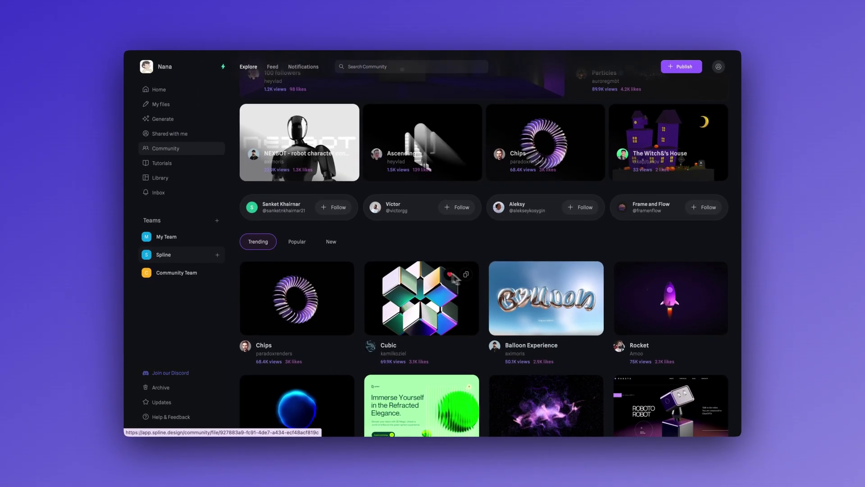
scroll(440, 270, up, 5)
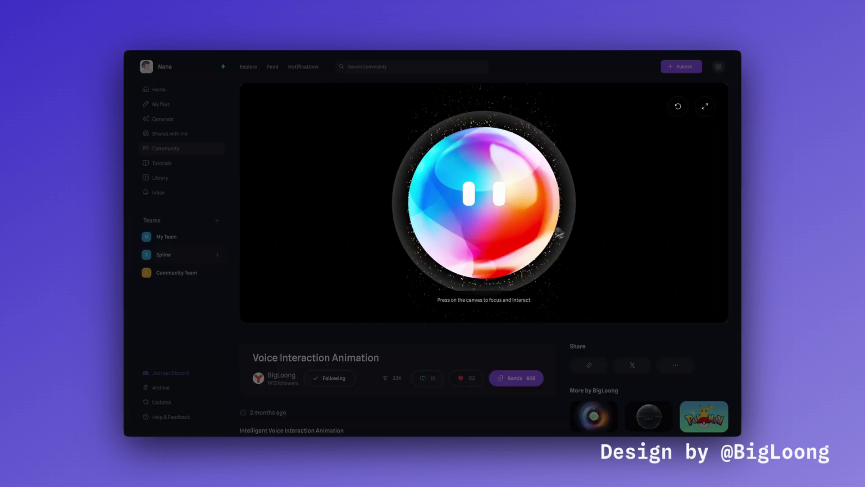
click(491, 240)
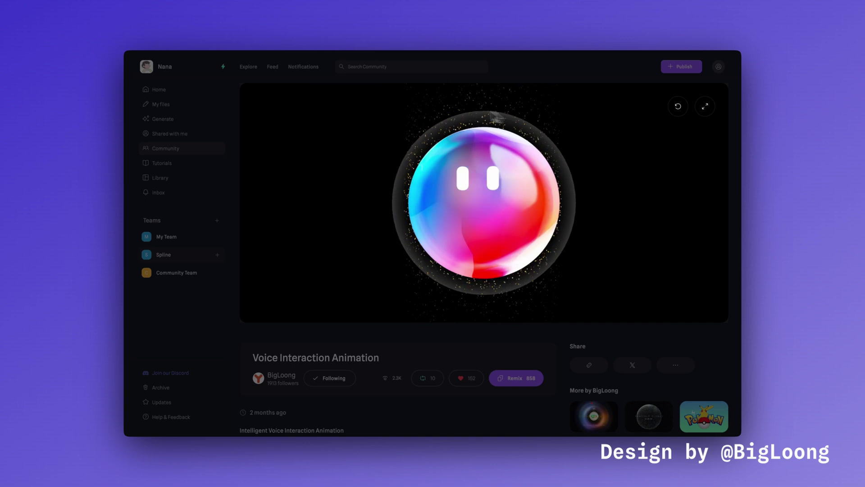